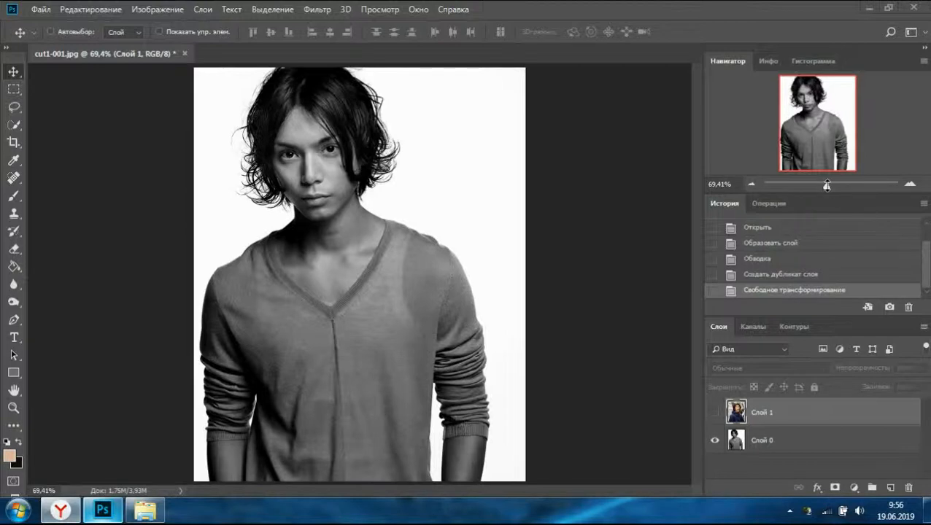
Show the colour portrait layer Слой 1 above the black-and-white photo.
left_click_drag(843, 189, 825, 186)
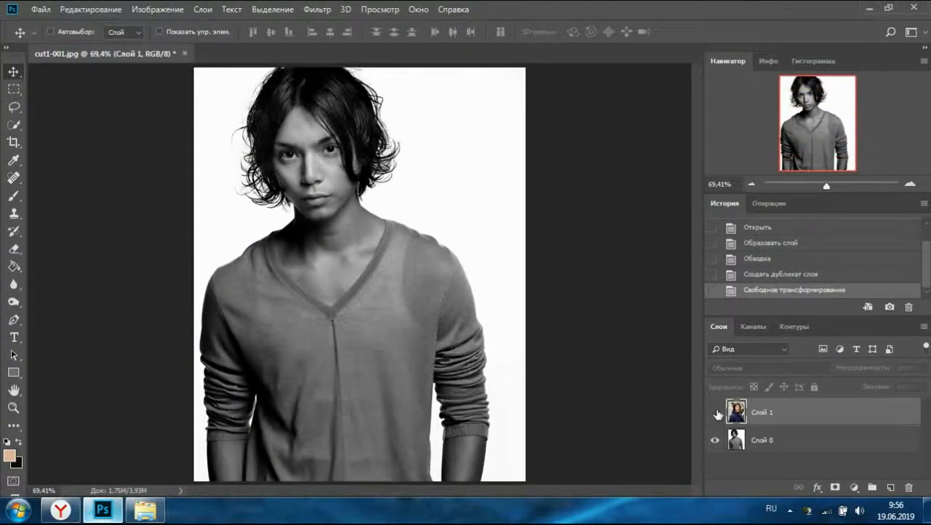
left_click_drag(829, 190, 831, 184)
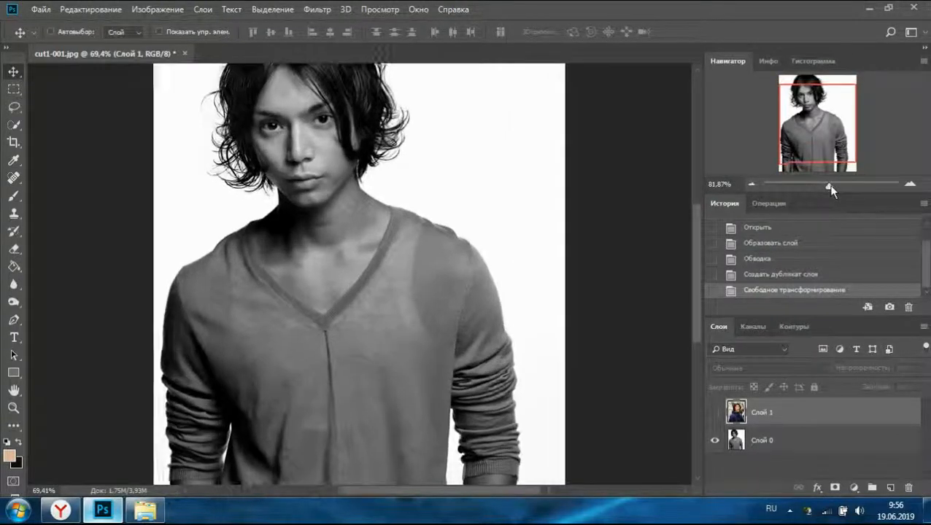
left_click_drag(532, 158, 540, 257)
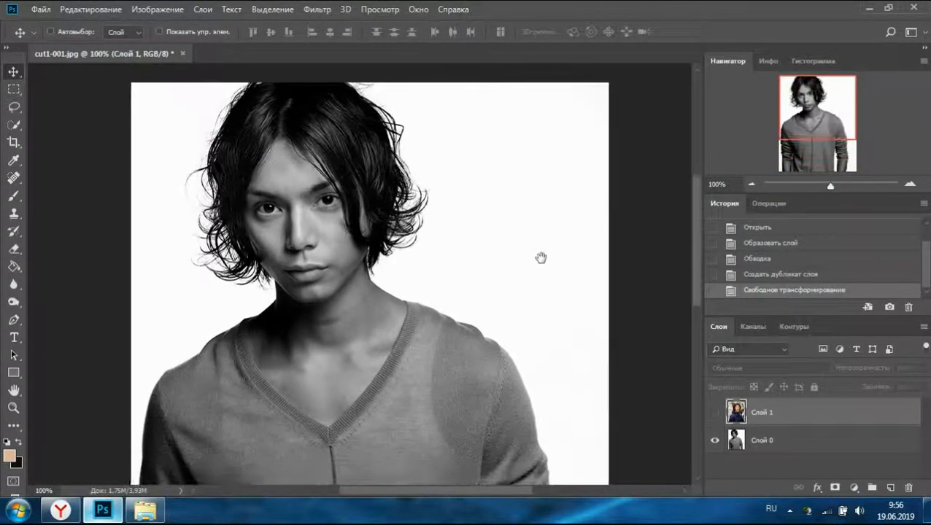
left_click(715, 412)
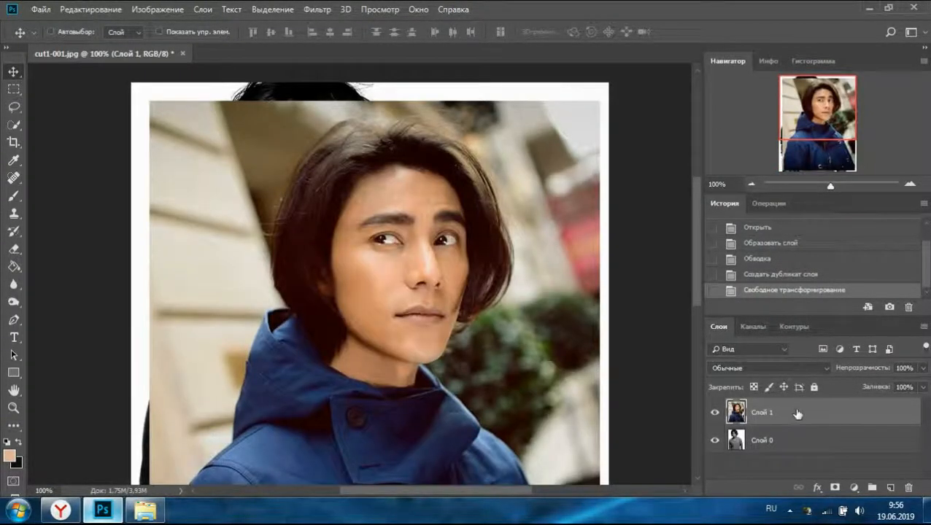
Sample a skin tone from the face in the colour portrait as the foreground colour for the Brush tool.
left_click(13, 197)
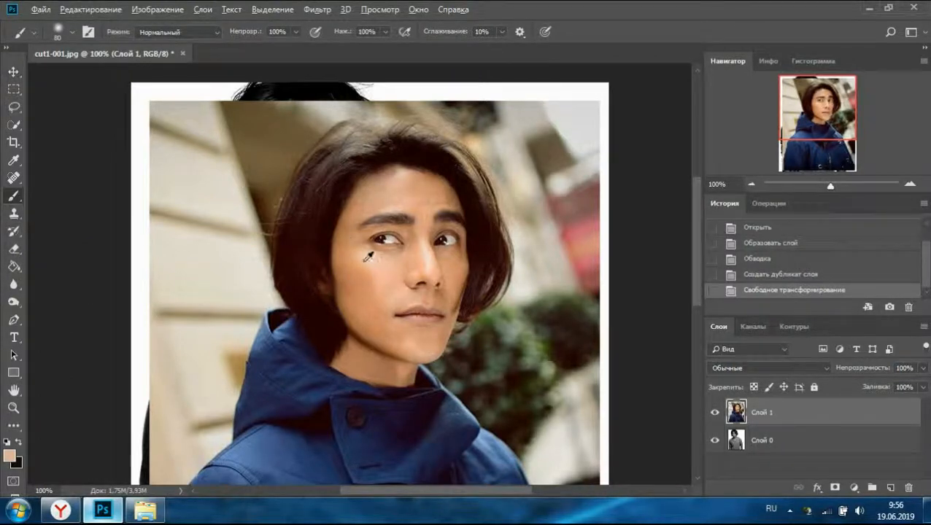
left_click_drag(832, 187, 839, 187)
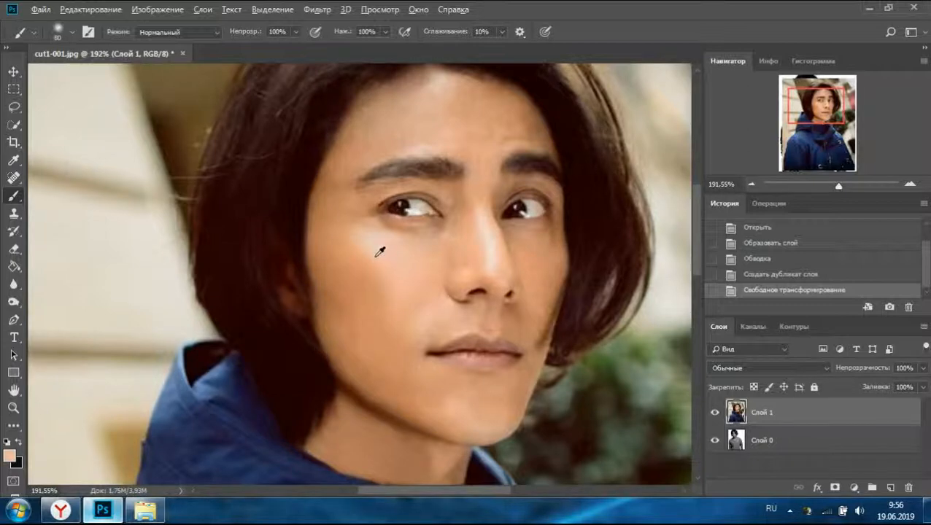
left_click(11, 456)
left_click(596, 89)
left_click(10, 457)
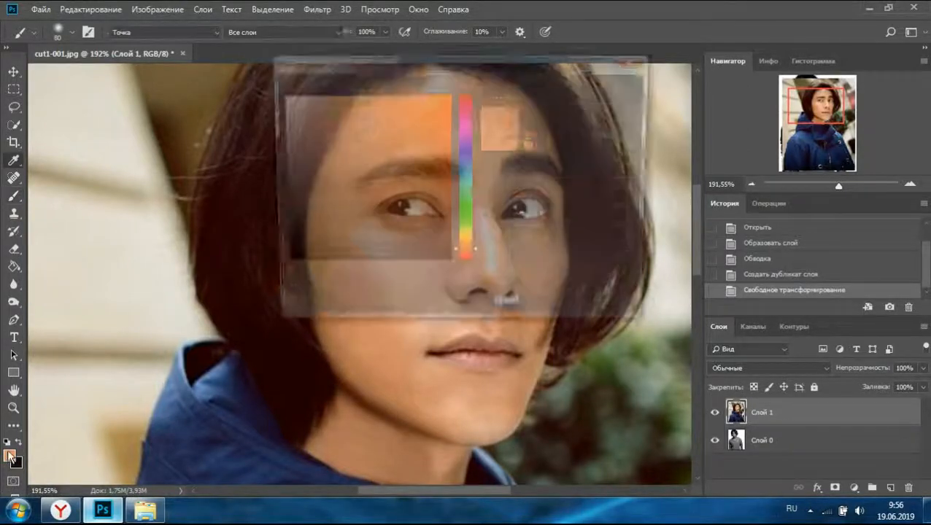
left_click(561, 89)
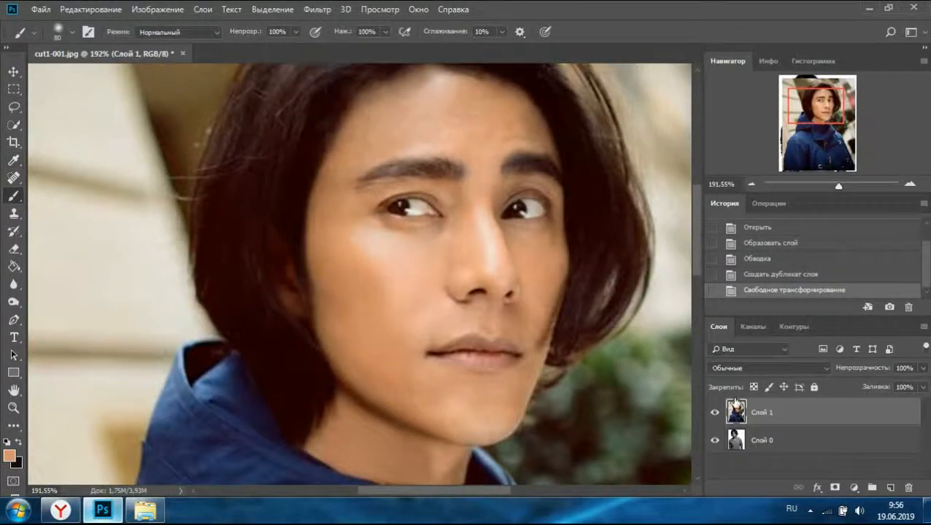
Hide the colour portrait layer Слой 1 and add a new empty layer directly above Слой 0.
left_click(715, 412)
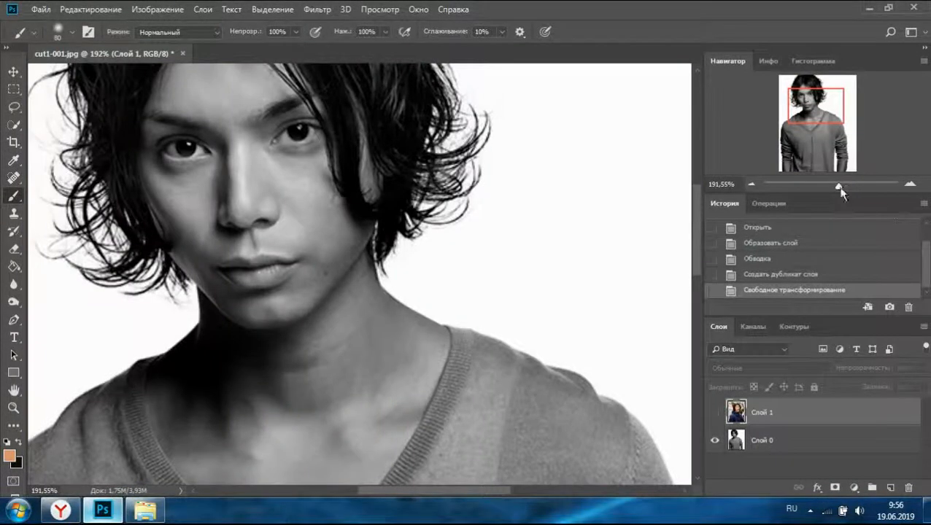
left_click_drag(840, 191, 831, 187)
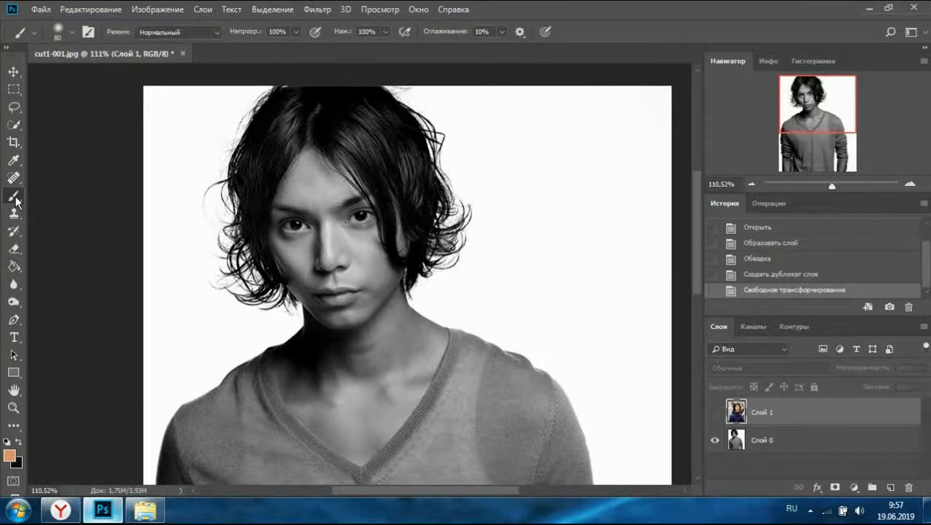
left_click(752, 443)
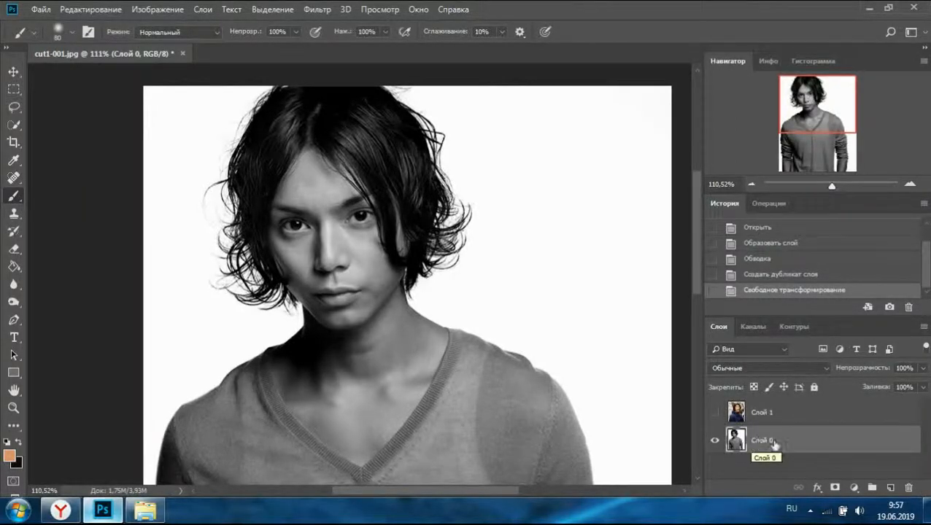
left_click(890, 487)
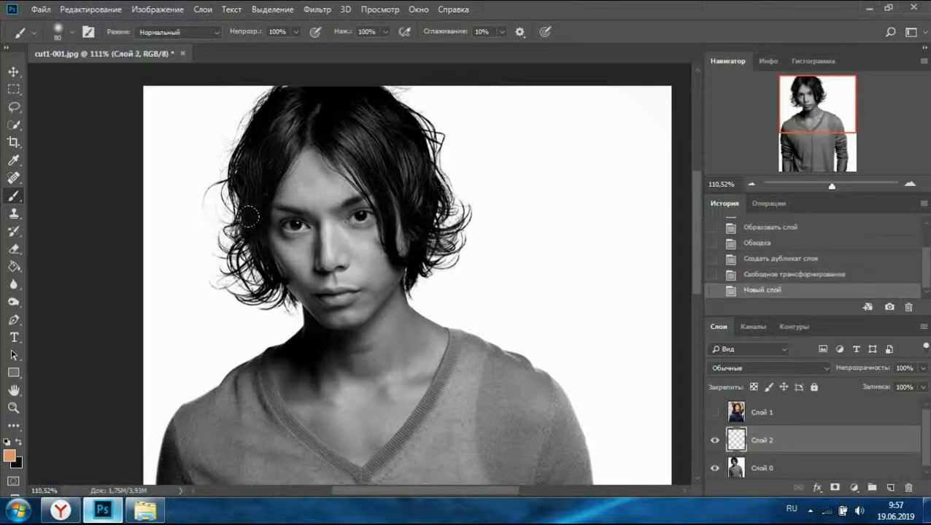
Cover the man's head, neck and shoulders on the new layer with skin tone, using a 700 px hard round brush at 100% hardness.
key("bracketright")
key("bracketright")
left_click(352, 266)
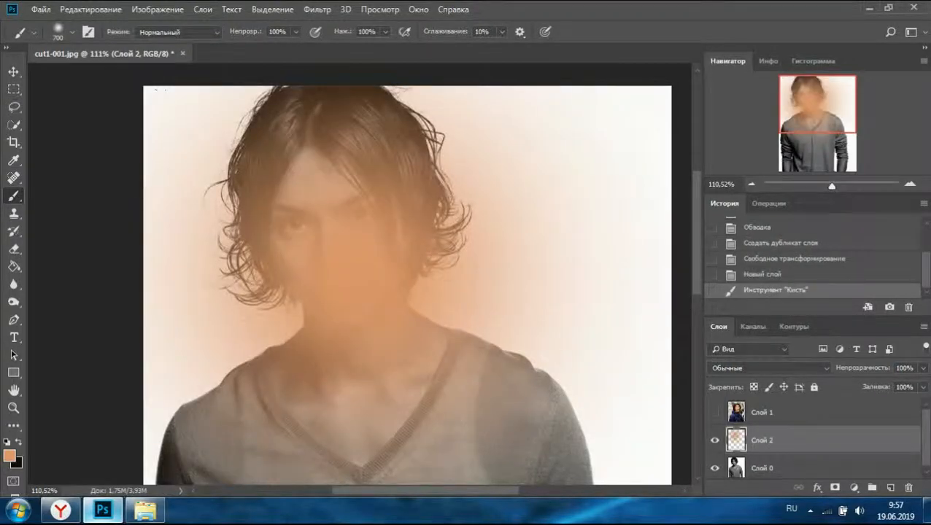
left_click(773, 275)
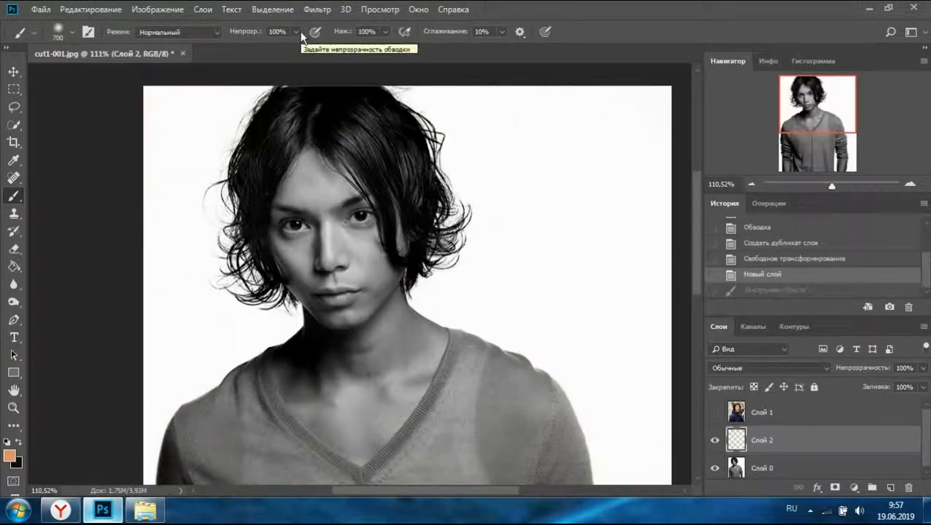
left_click(70, 30)
left_click(186, 197)
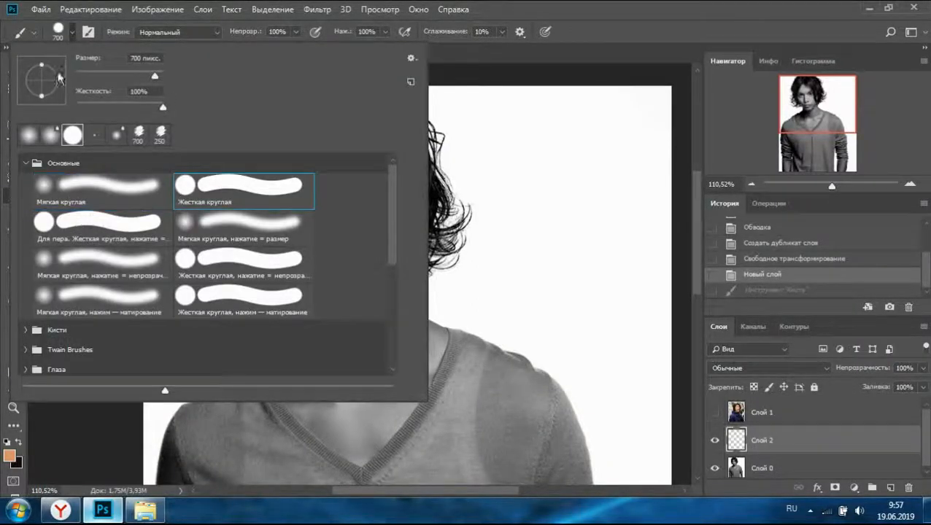
key("Return")
left_click(352, 277)
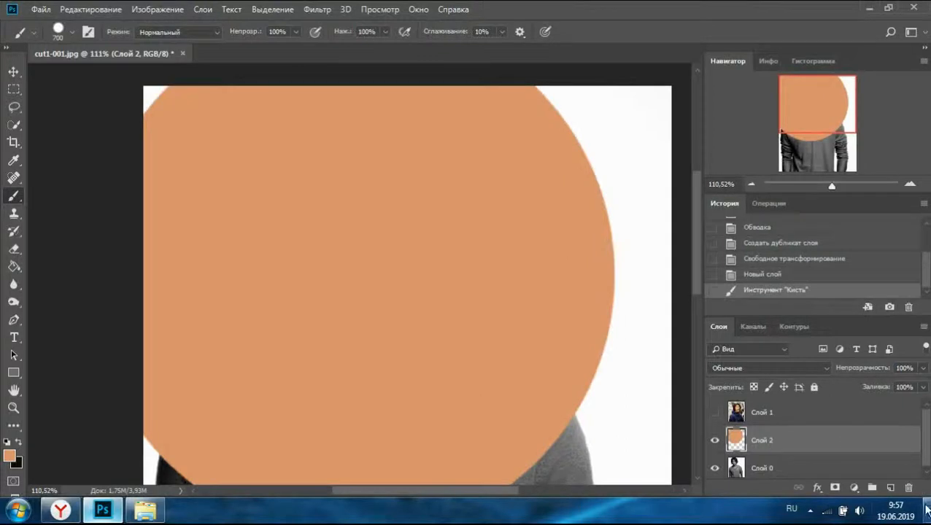
Reduce the brush to 250 px and cover both bare forearms with a dab of the skin tone.
scroll(352, 277, "down", 3)
scroll(407, 274, "down", 5)
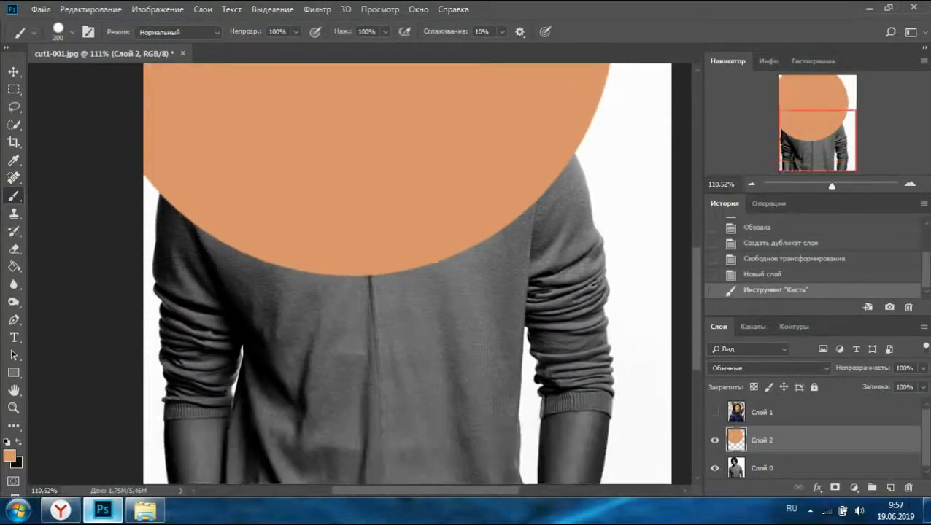
key("bracketleft")
key("bracketleft")
key("bracketleft")
key("bracketleft")
key("bracketleft")
left_click(563, 377)
left_click(183, 378)
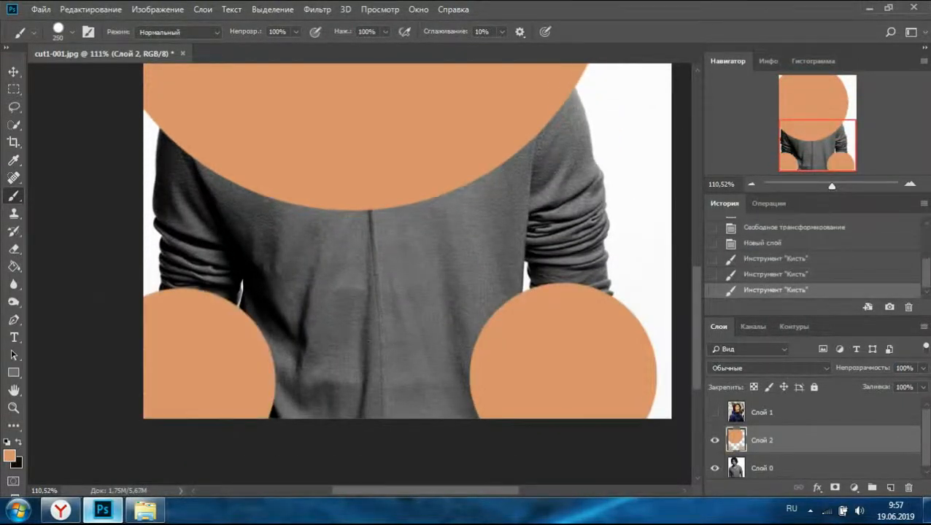
Set the blending mode of the skin-tone layer Слой 2 to Overlay (Перекрытие).
scroll(407, 274, "up", 8)
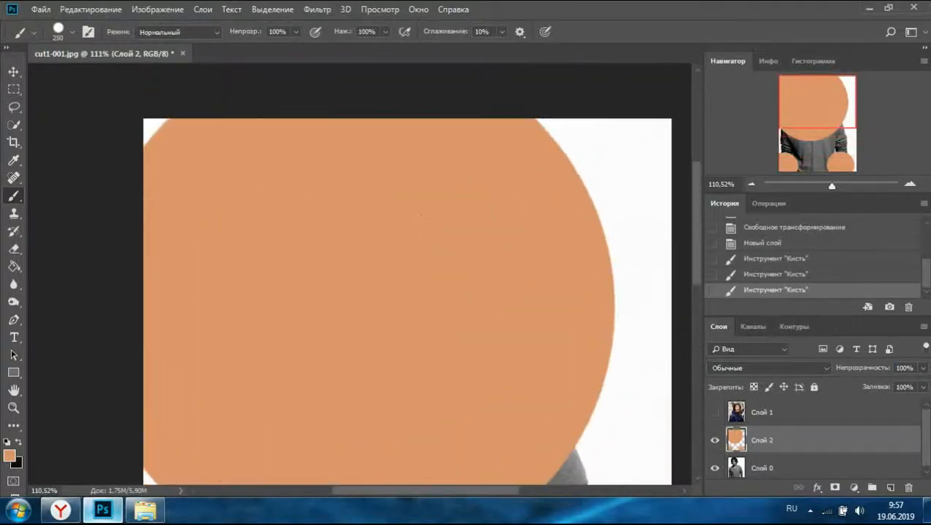
left_click(763, 366)
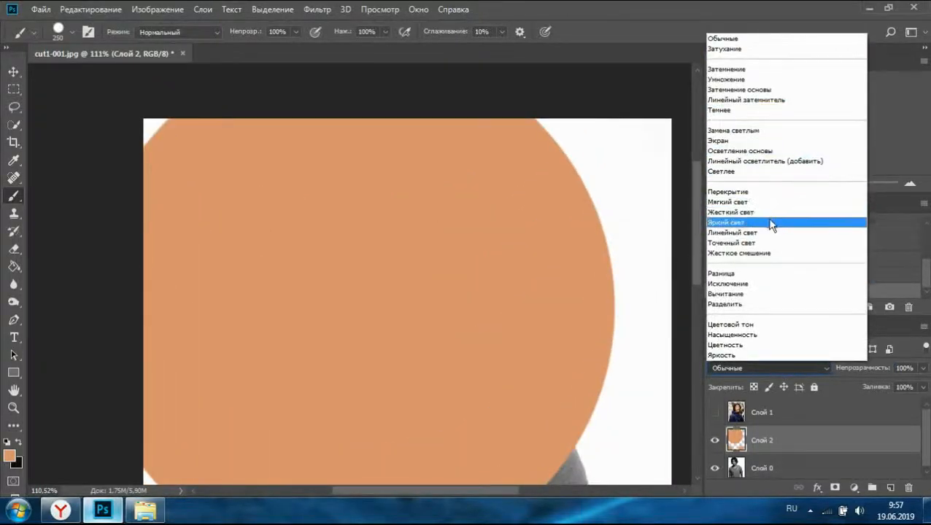
left_click(780, 192)
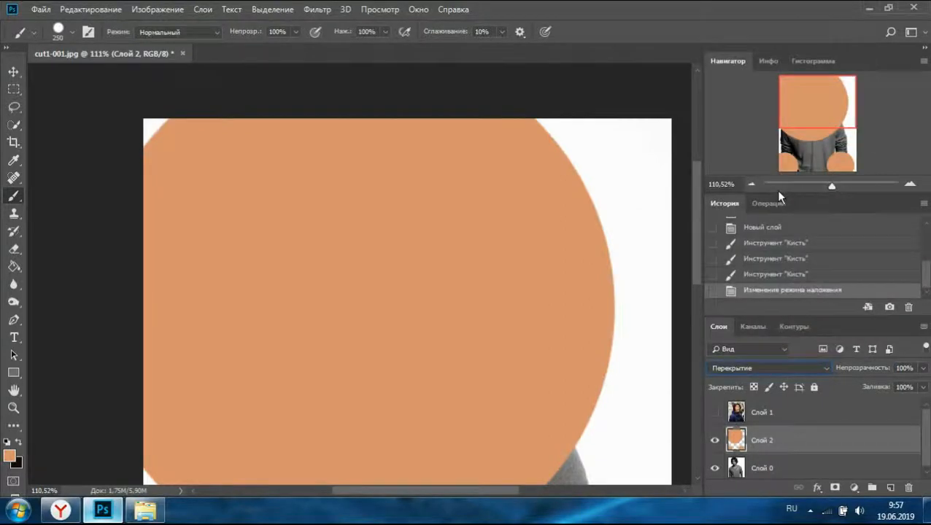
left_click_drag(832, 186, 832, 188)
left_click_drag(468, 197, 515, 312)
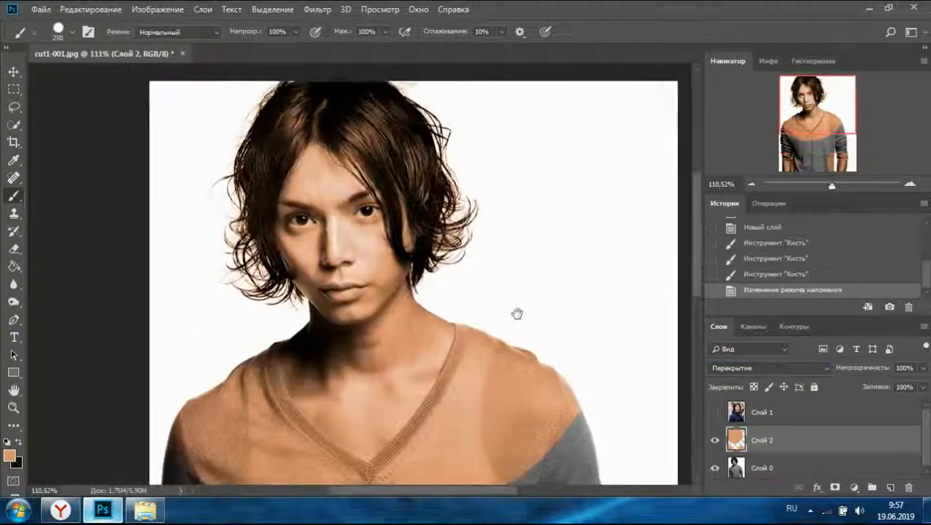
Apply a Levels adjustment to the skin-tone layer, slightly darkening the midtones and lowering the output white level.
left_click_drag(831, 188, 837, 189)
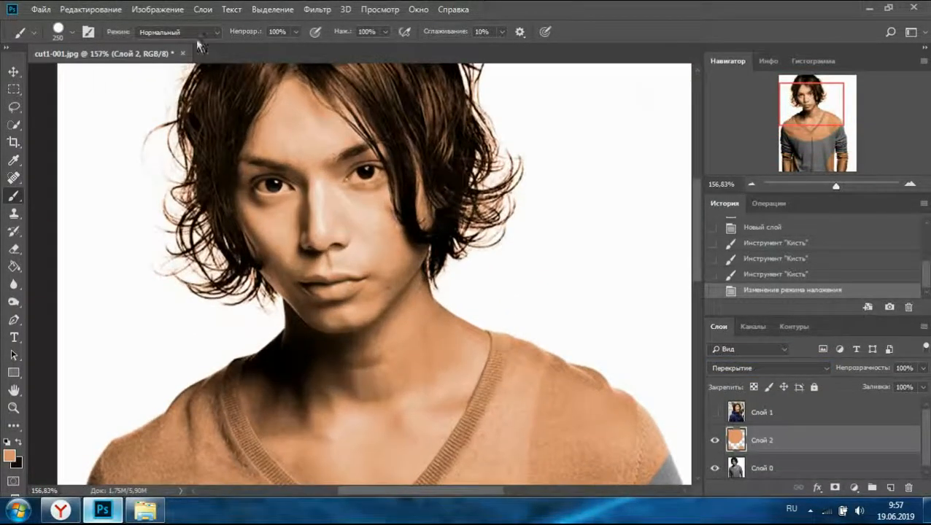
left_click(157, 9)
mouse_move(219, 40)
left_click(375, 56)
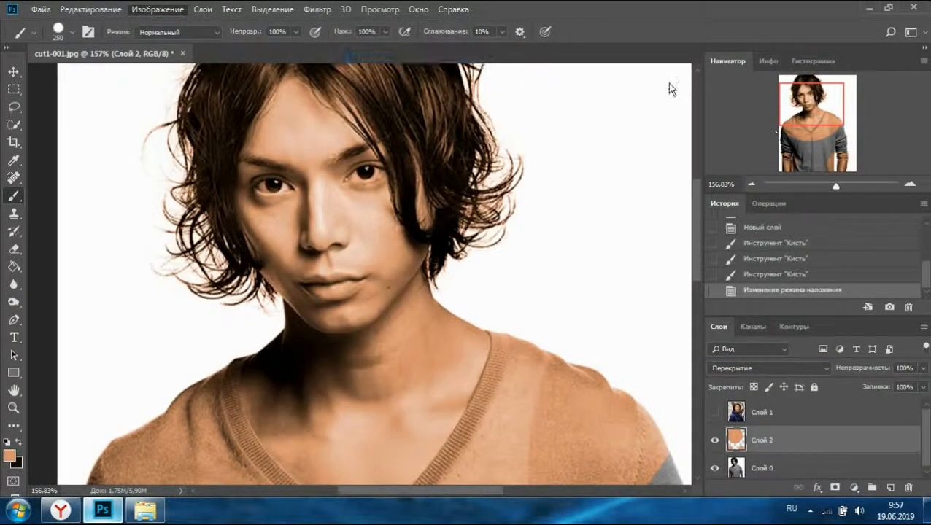
mouse_move(664, 250)
left_mouse_down()
mouse_move(674, 251)
mouse_move(651, 245)
mouse_move(667, 247)
left_mouse_up()
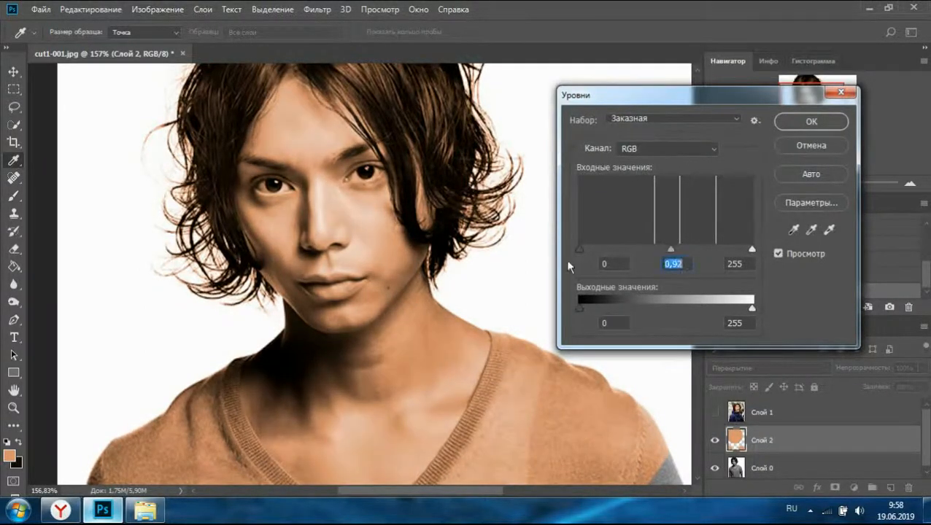
mouse_move(585, 250)
left_mouse_down()
mouse_move(602, 247)
mouse_move(579, 249)
left_mouse_up()
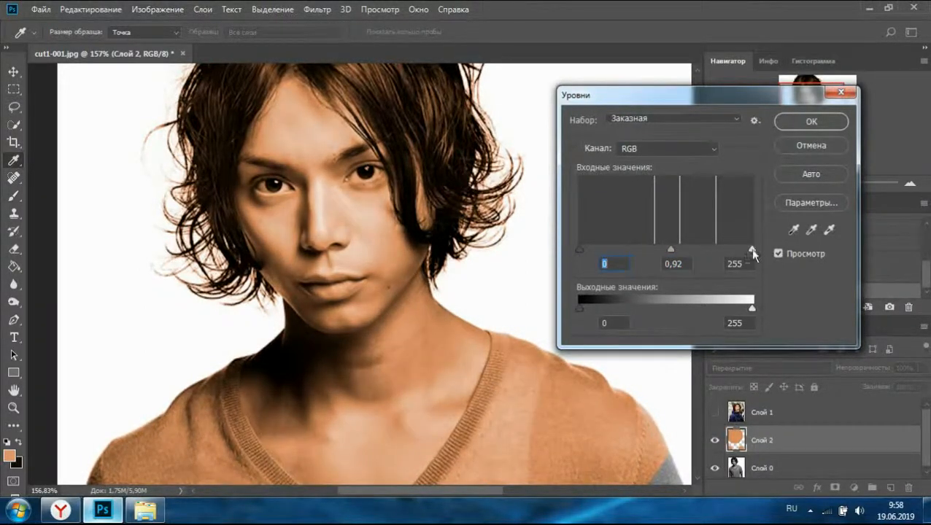
left_click_drag(752, 252, 775, 252)
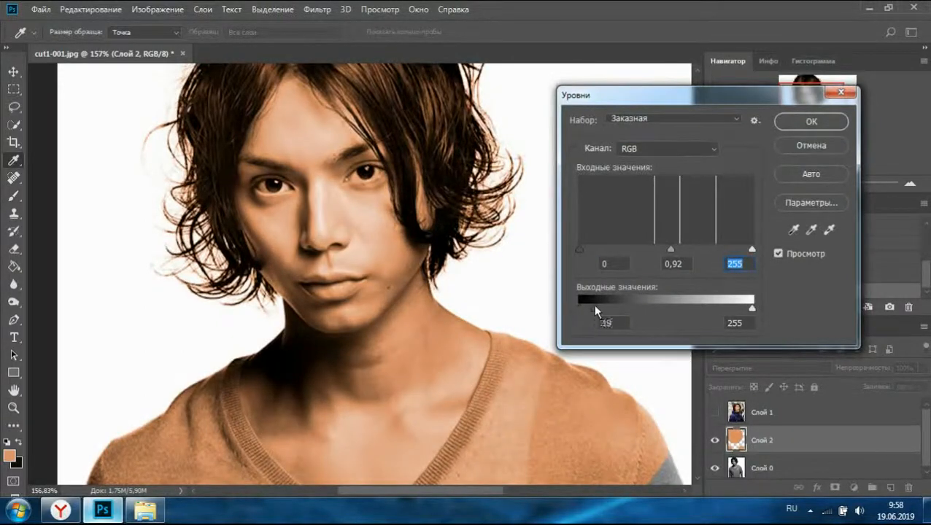
left_click_drag(596, 310, 579, 308)
left_click_drag(752, 308, 732, 309)
mouse_move(672, 249)
left_mouse_down()
mouse_move(655, 250)
mouse_move(670, 255)
left_mouse_up()
left_click(800, 127)
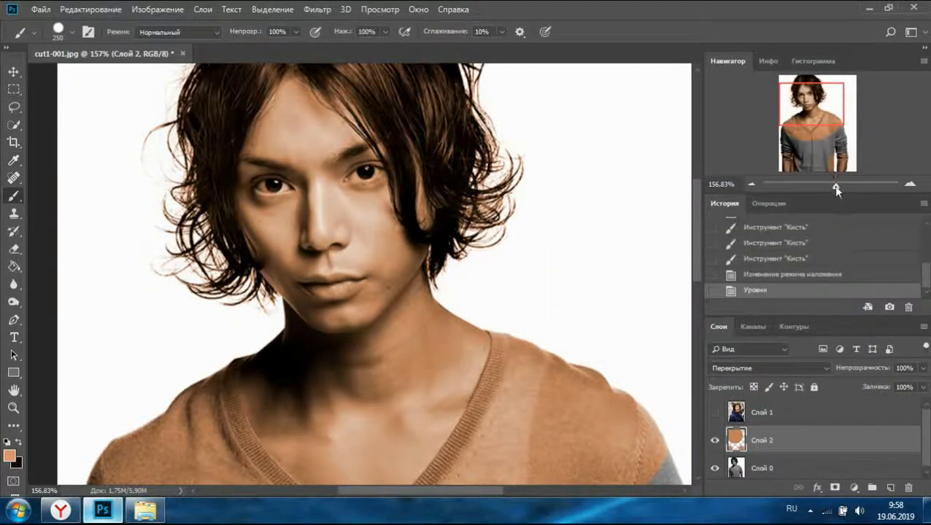
Apply Brightness/Contrast to the skin-tone layer, slightly lowering the brightness and raising the contrast.
left_click_drag(837, 185, 833, 186)
key("space")
left_click_drag(642, 383, 577, 523)
left_click(159, 13)
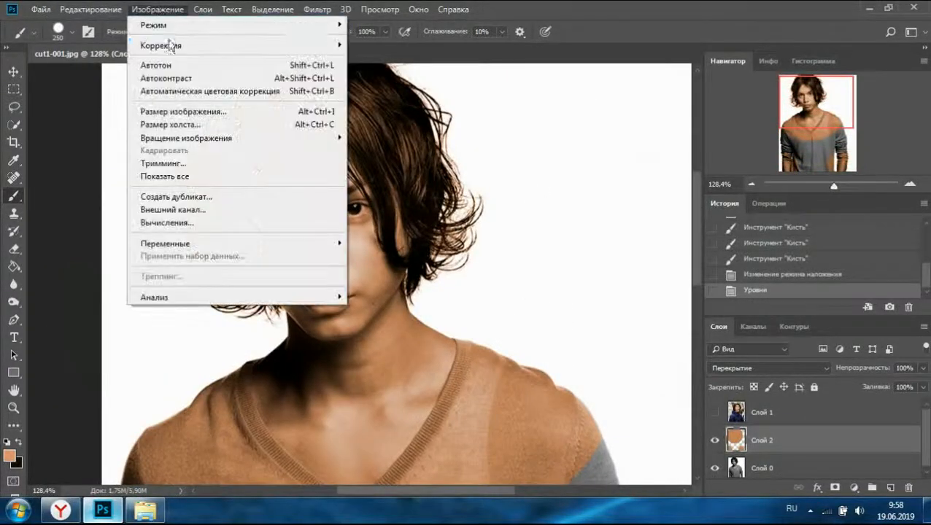
mouse_move(166, 45)
left_click(361, 29)
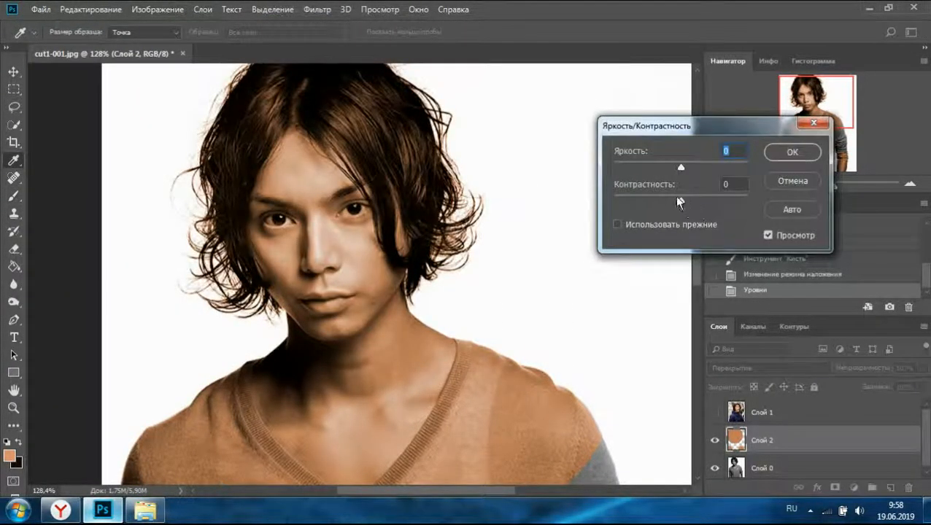
mouse_move(707, 199)
left_mouse_down()
mouse_move(658, 202)
mouse_move(698, 201)
left_mouse_up()
mouse_move(681, 167)
left_mouse_down()
mouse_move(690, 165)
mouse_move(675, 172)
left_mouse_up()
left_click(791, 153)
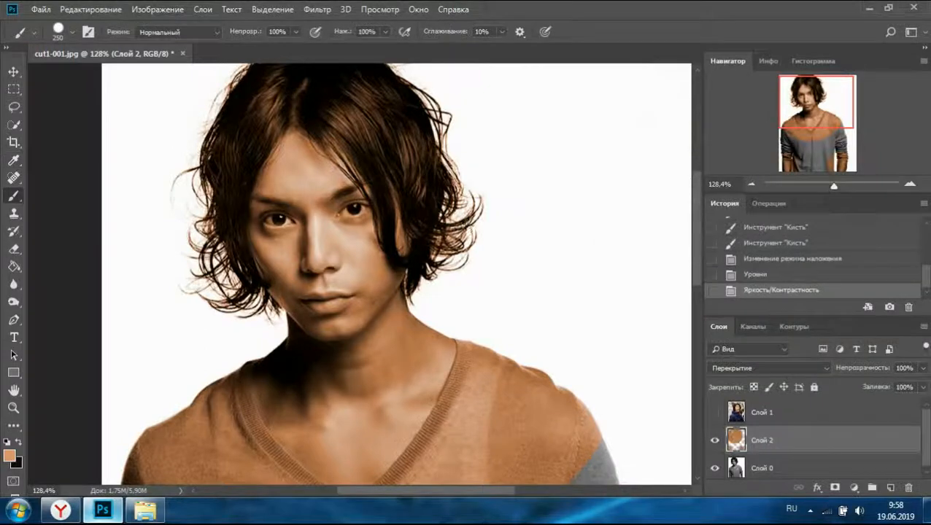
left_click_drag(505, 395, 526, 417)
left_click_drag(487, 187, 492, 377)
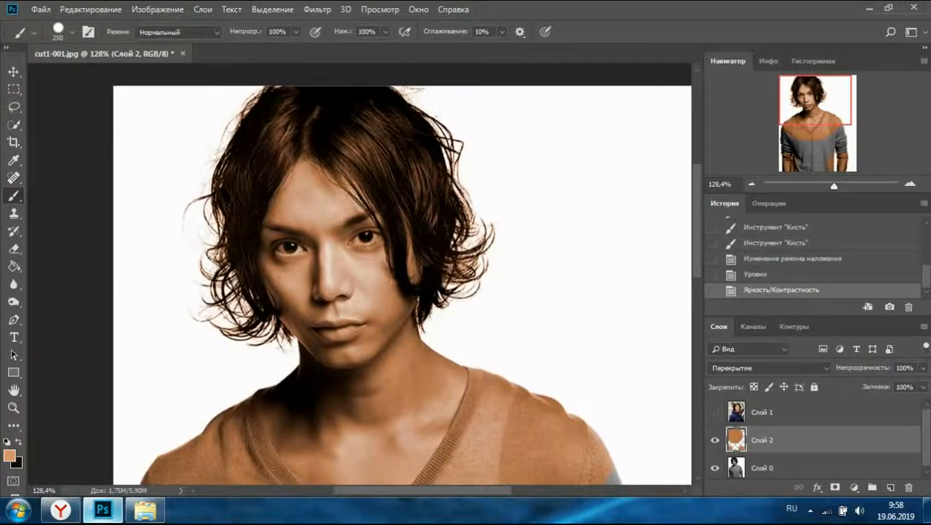
left_click(159, 9)
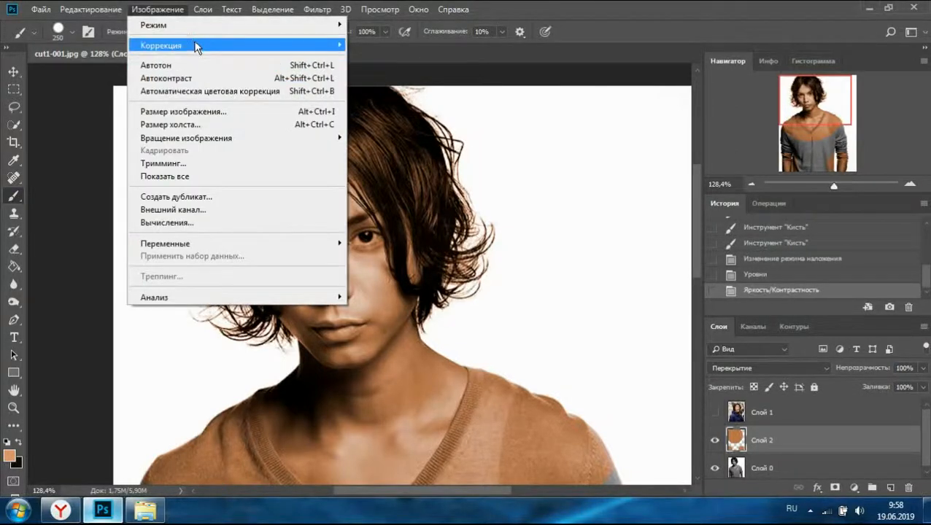
mouse_move(260, 46)
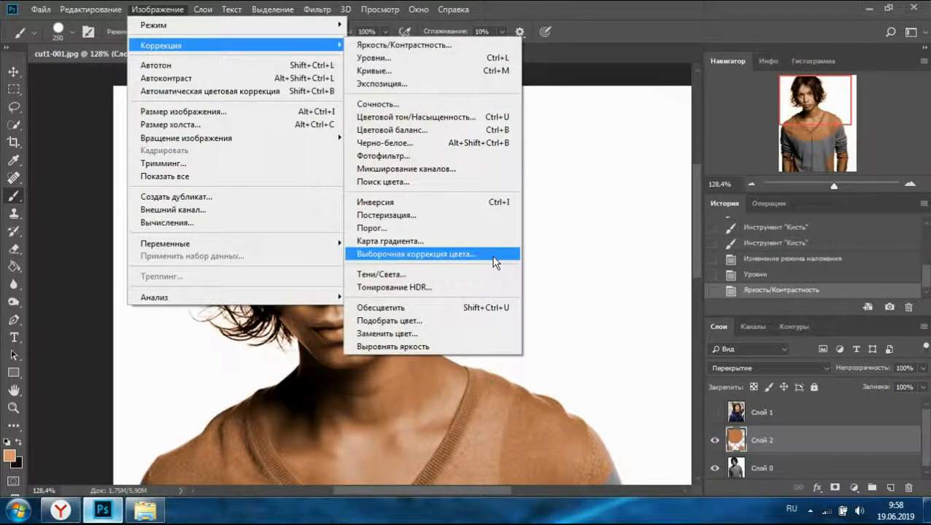
left_click(408, 141)
left_click_drag(377, 39, 622, 58)
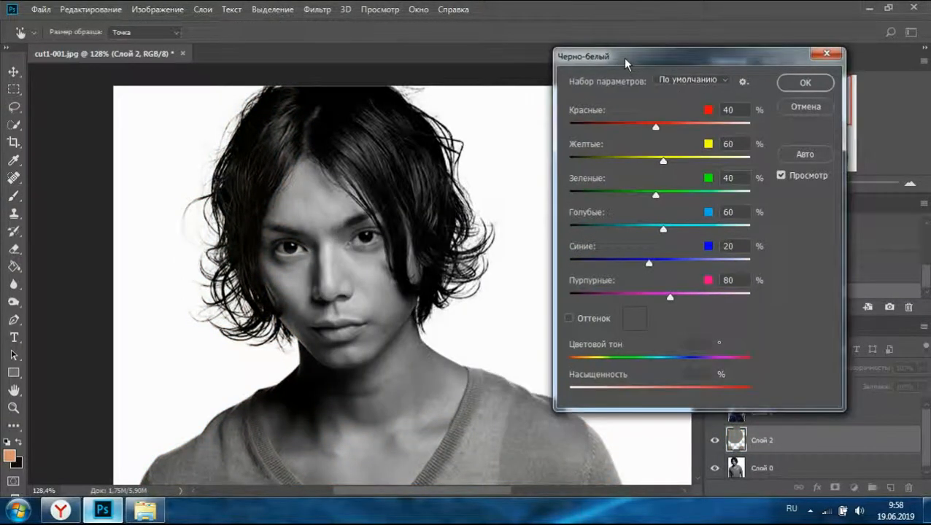
left_click(806, 107)
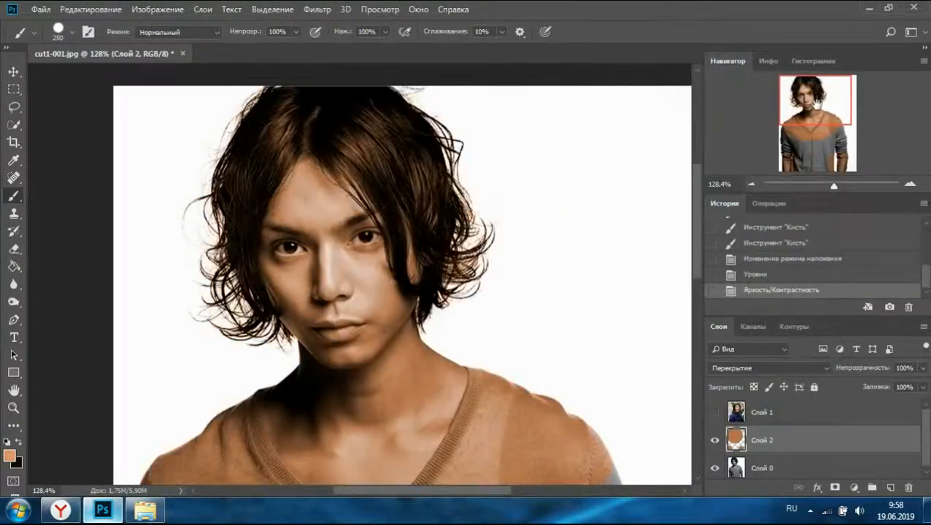
Try Soft Light, Hard Light, Vivid Light, Difference, Screen and Color Dodge as blending modes for the skin-tone layer Слой 2.
left_click(756, 371)
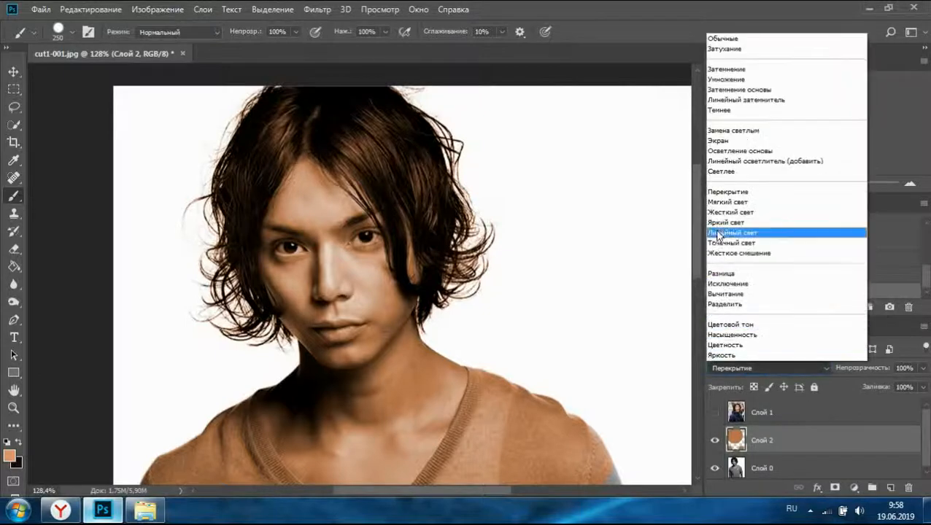
left_click(715, 191)
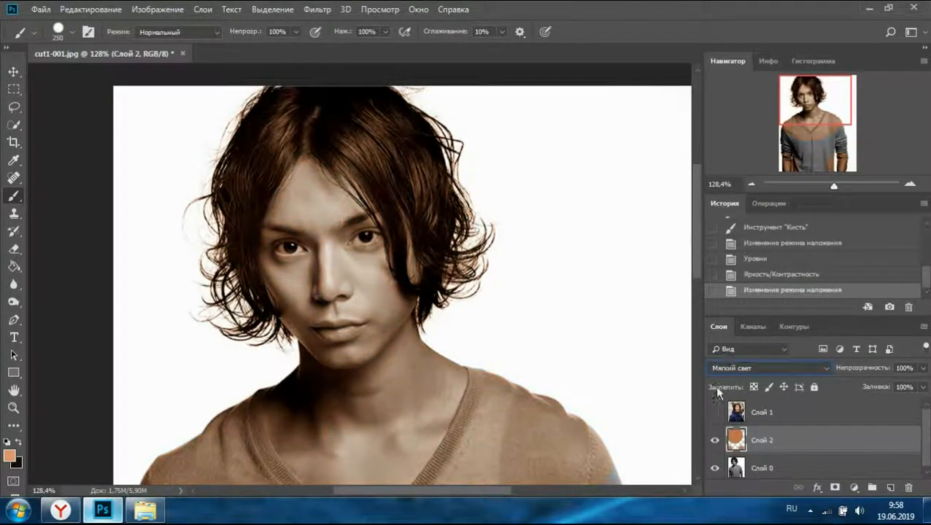
scroll(723, 362, "down", 1)
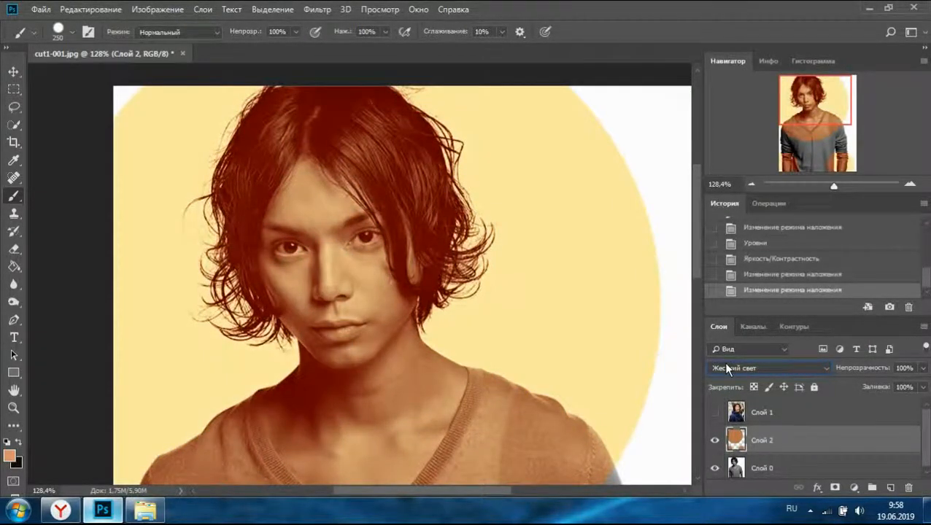
scroll(724, 365, "down", 1)
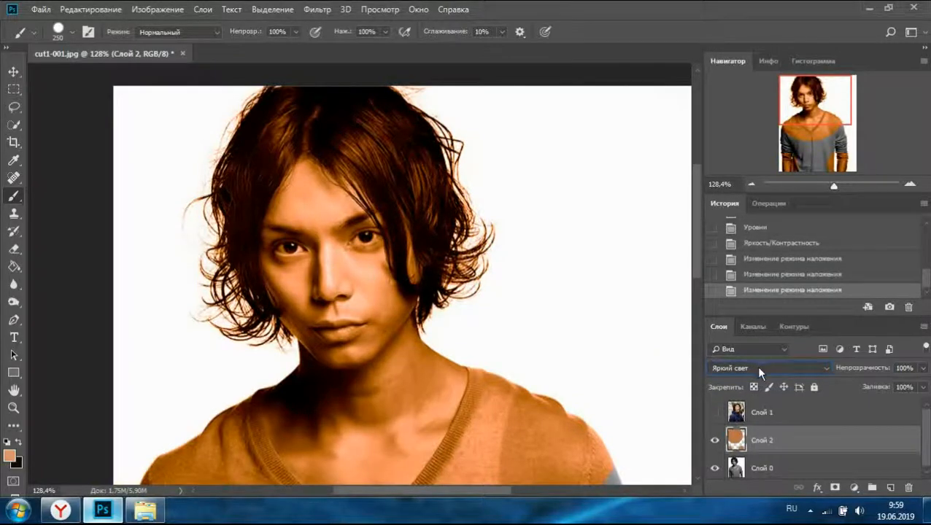
scroll(756, 368, "down", 4)
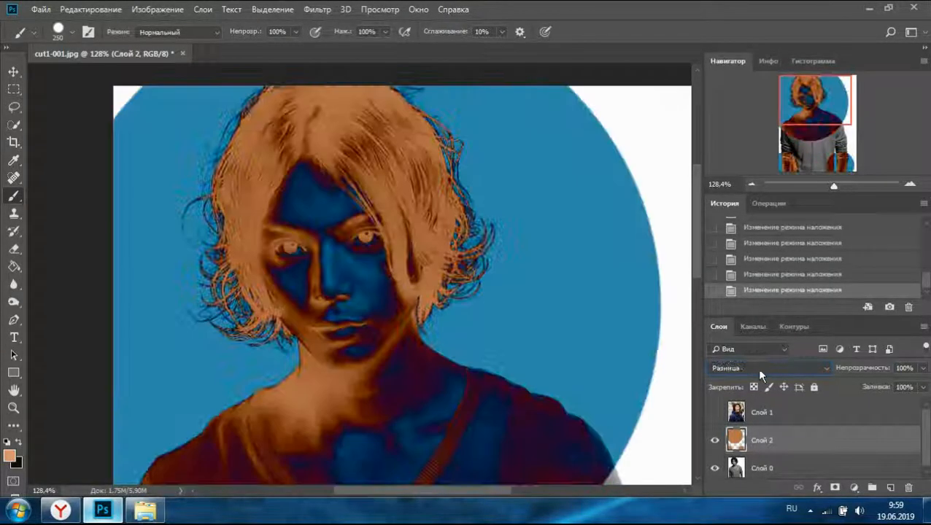
scroll(757, 367, "up", 11)
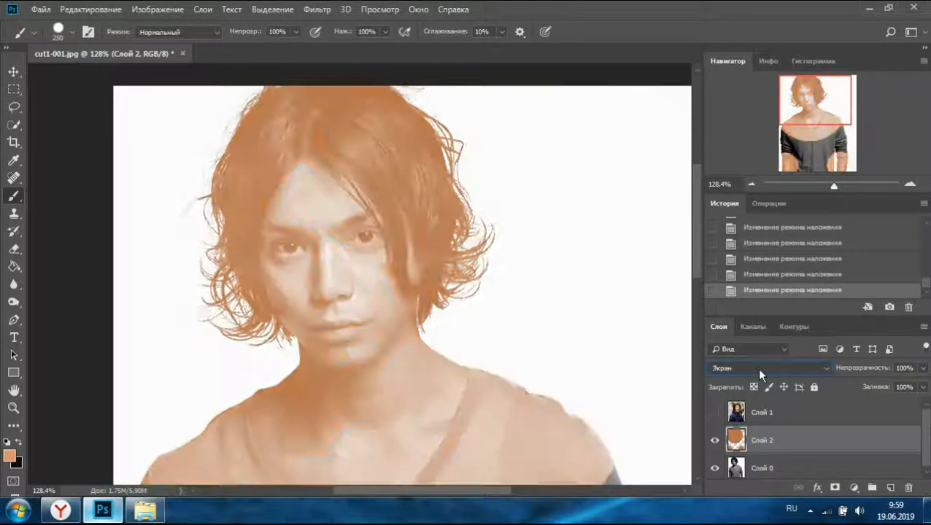
scroll(756, 367, "down", 1)
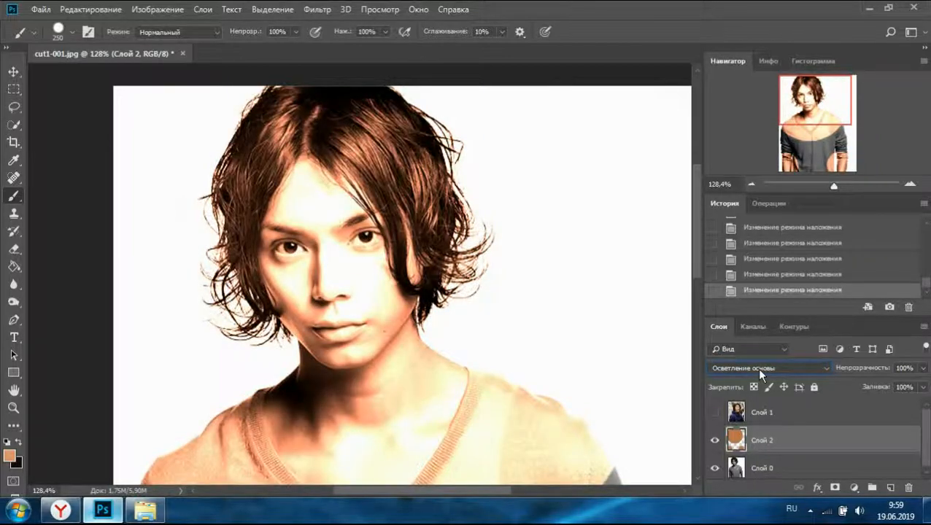
Try Lighter Color (Светлее) and Darker Color (Темнее) on the skin-tone layer and set its blending mode back to Overlay (Перекрытие).
left_click_drag(499, 378, 512, 357)
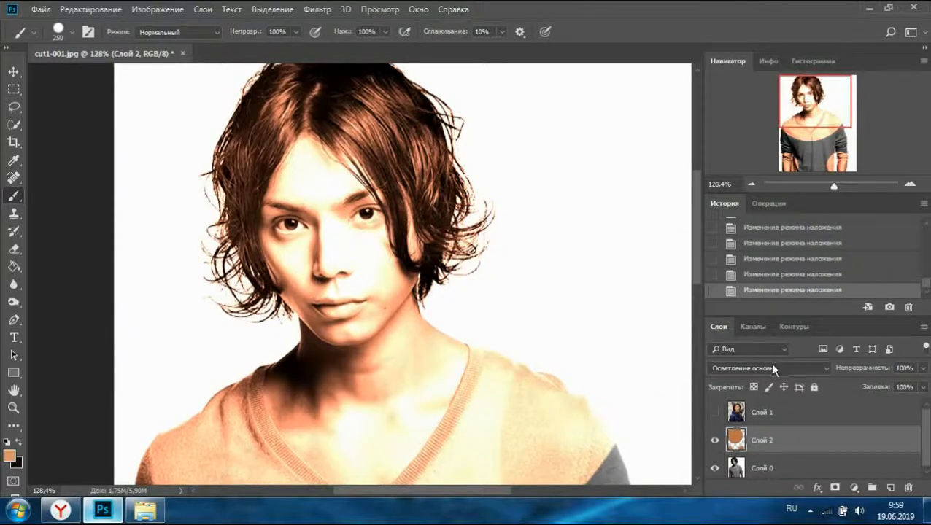
left_click(770, 367)
left_click(722, 173)
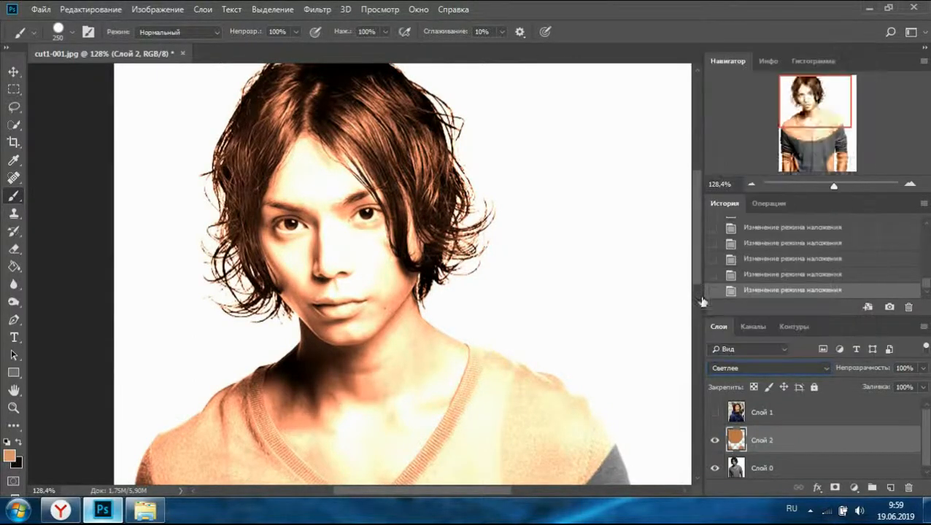
scroll(733, 369, "up", 3)
scroll(732, 369, "up", 2)
left_click(733, 369)
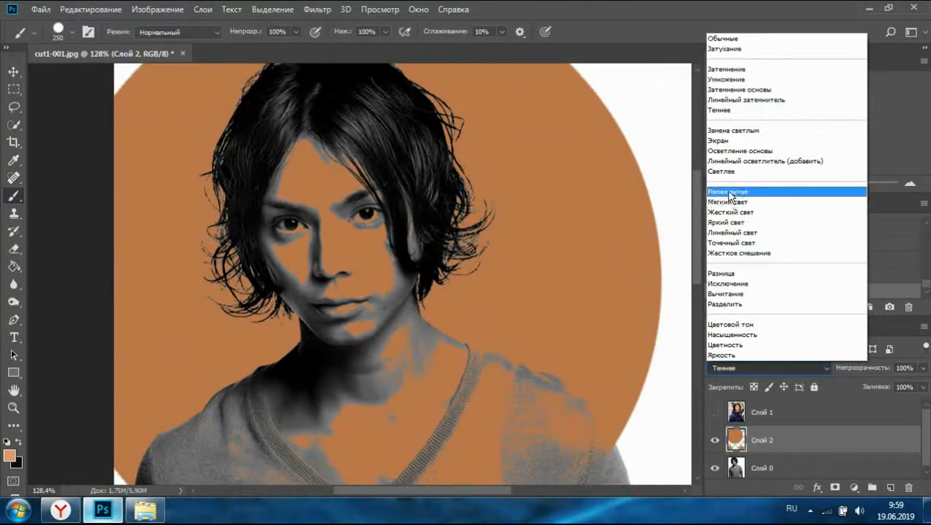
left_click(730, 193)
Try a lower opacity for the skin-tone layer Слой 2.
left_click(923, 369)
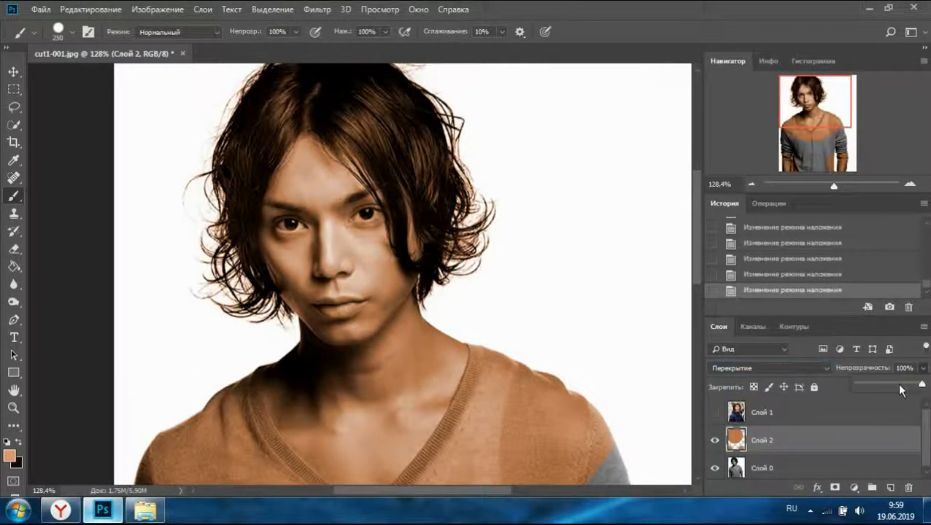
left_click_drag(896, 383, 874, 388)
left_click(14, 71)
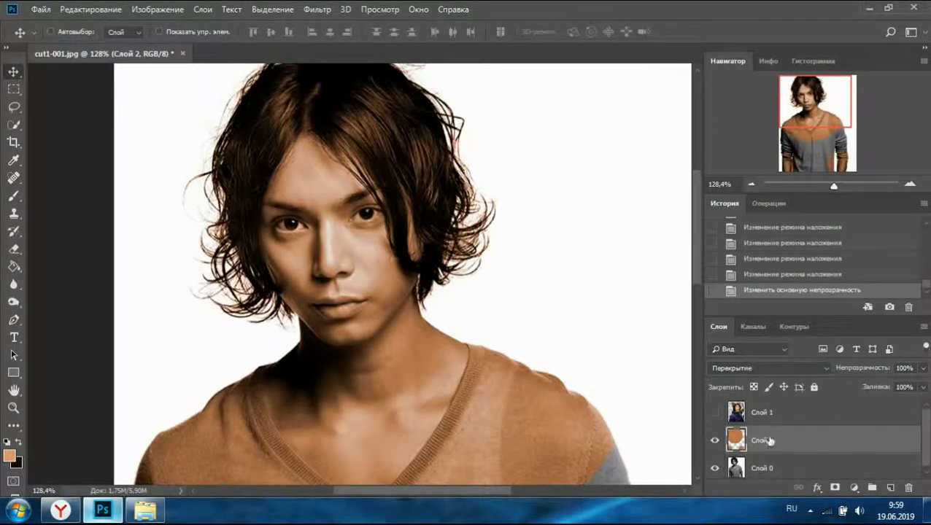
Add a layer mask to the skin-tone layer Слой 2 and choose the soft round brush at 90 px.
left_click(835, 488)
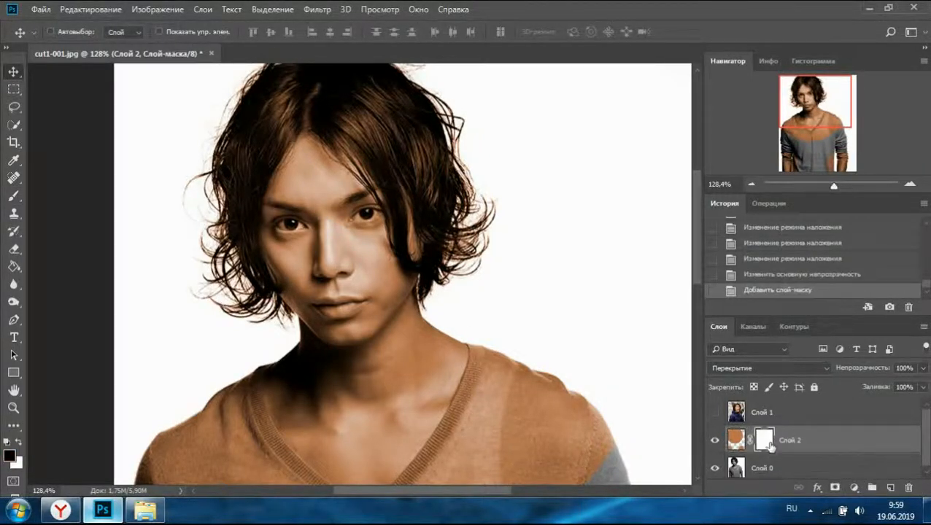
left_click(16, 195)
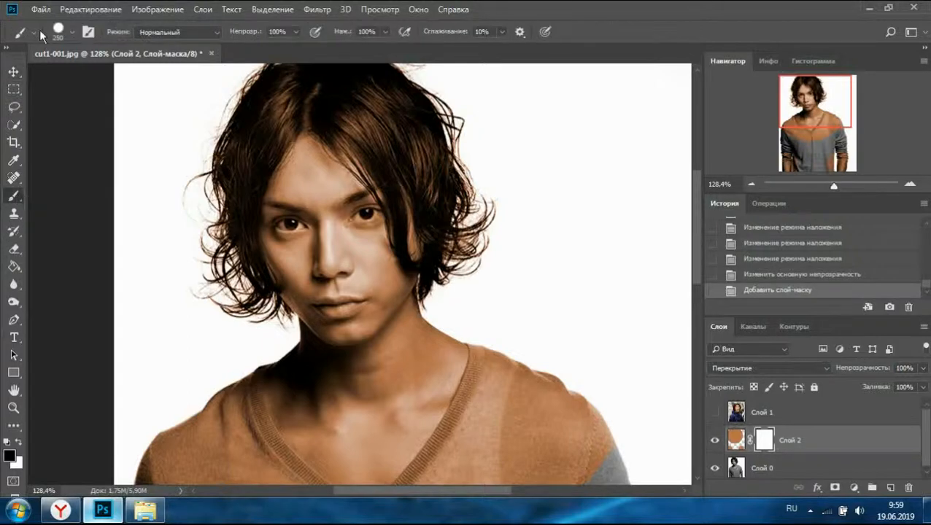
left_click(72, 32)
left_click(78, 200)
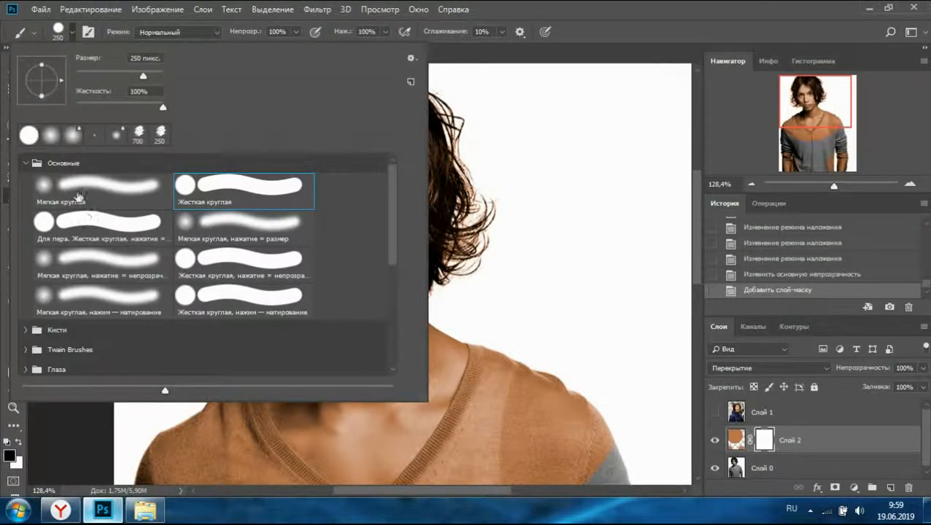
left_click(70, 31)
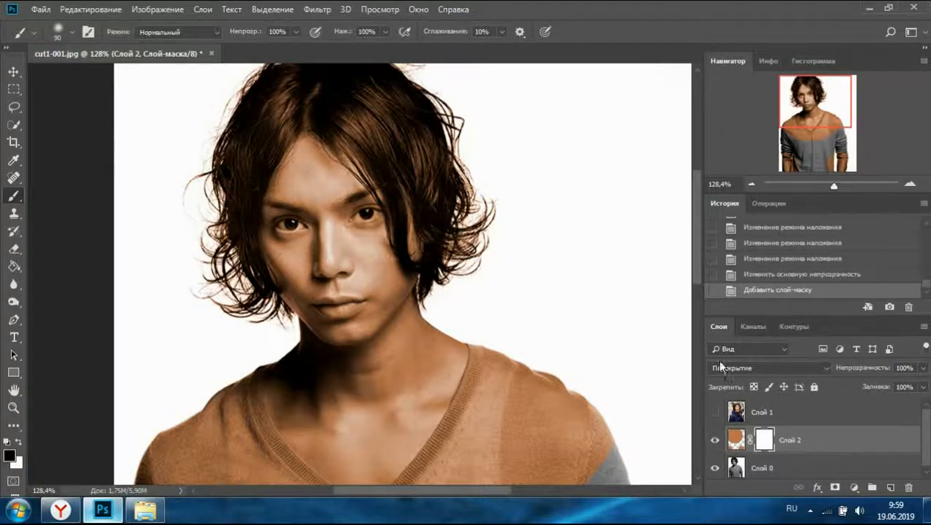
Set the blending mode of Слой 2 to Difference (Разница) so the painted area stands out for masking.
scroll(649, 343, "down", 1)
left_click(744, 367)
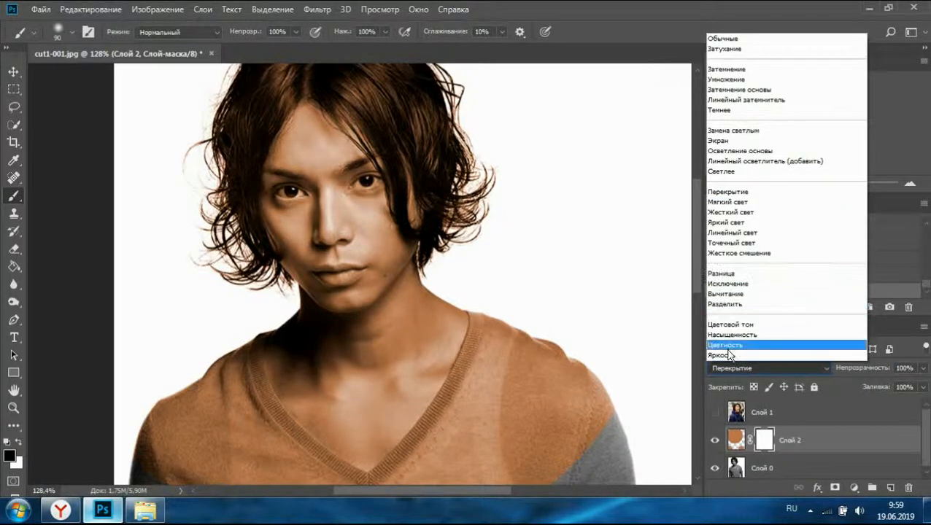
left_click(719, 275)
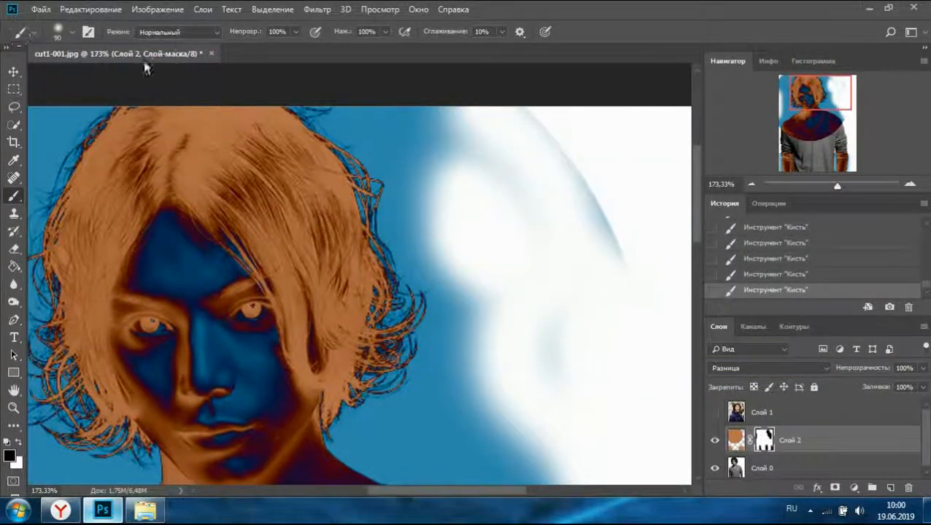
Switch to a hard round brush at 45 px and mask the tint off the background and outer hair around the head.
left_click(71, 32)
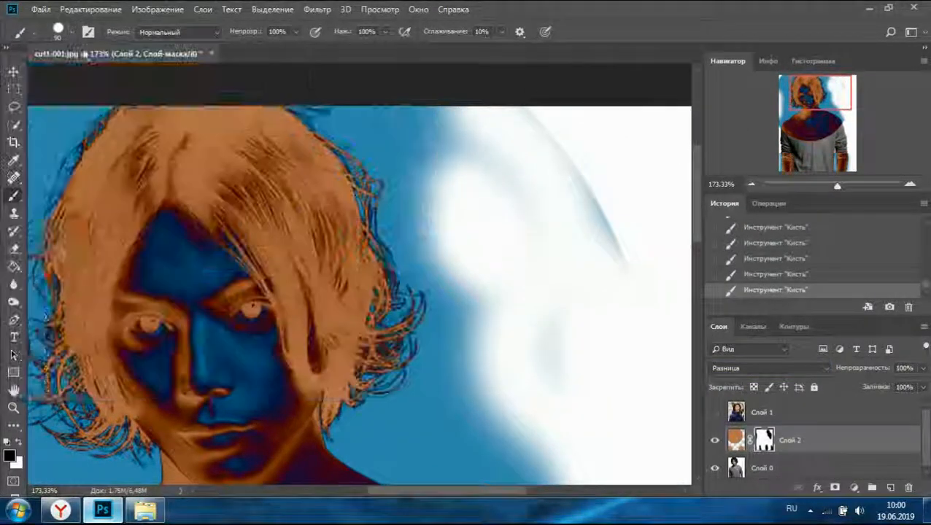
mouse_move(621, 376)
left_mouse_down()
mouse_move(544, 267)
mouse_move(589, 332)
left_mouse_up()
left_click_drag(365, 230, 394, 364)
left_click_drag(81, 93, 298, 146)
mouse_move(215, 248)
left_mouse_down()
mouse_move(299, 147)
mouse_move(324, 144)
left_mouse_up()
left_click_drag(244, 146, 190, 350)
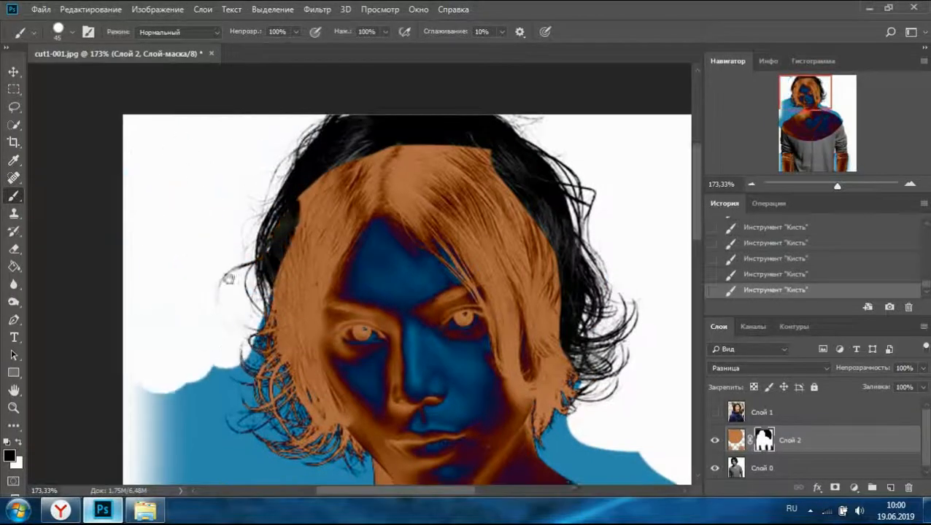
Mask the tint off the lower hair, the background beside the neck and the sweater's shoulders around the neckline.
left_click_drag(267, 445, 323, 143)
left_click_drag(320, 191, 241, 365)
mouse_move(259, 399)
left_mouse_down()
mouse_move(208, 326)
mouse_move(511, 430)
left_mouse_up()
left_click_drag(511, 328, 348, 333)
left_click_drag(569, 190, 350, 416)
left_click_drag(634, 230, 409, 419)
left_click_drag(510, 146, 394, 369)
left_click_drag(117, 248, 227, 408)
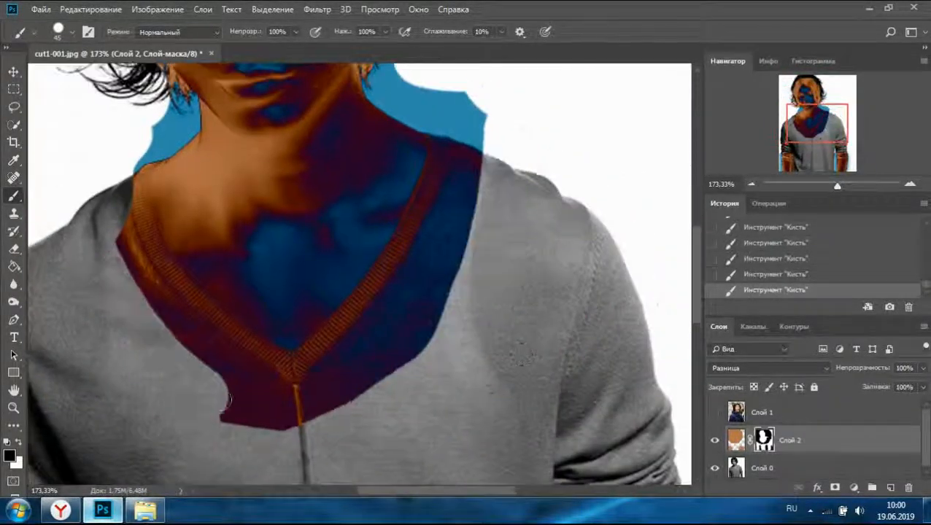
Mask the tint off the lower sweater and the sleeve above the first forearm.
left_click_drag(475, 139, 314, 401)
left_click_drag(131, 219, 284, 383)
left_click_drag(218, 453, 423, 88)
left_click_drag(182, 145, 186, 350)
mouse_move(321, 183)
left_mouse_down()
mouse_move(342, 292)
mouse_move(286, 312)
left_mouse_up()
left_click_drag(110, 197, 216, 248)
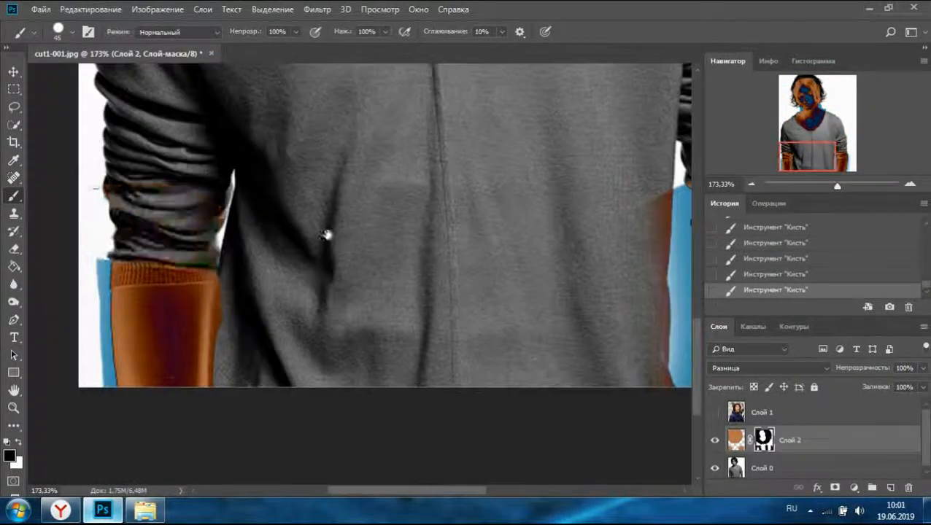
Mask the tint off the sweater and sleeve around the other forearm.
left_click_drag(511, 241, 167, 224)
left_click_drag(335, 182, 470, 208)
left_click_drag(471, 241, 463, 361)
left_click_drag(331, 232, 328, 299)
Try to outline the forearm's cuff line and outer edge with the Polygonal Lasso, and clear the selections.
left_click_drag(837, 186, 848, 186)
left_click(13, 107)
left_click(78, 120)
left_click(199, 176)
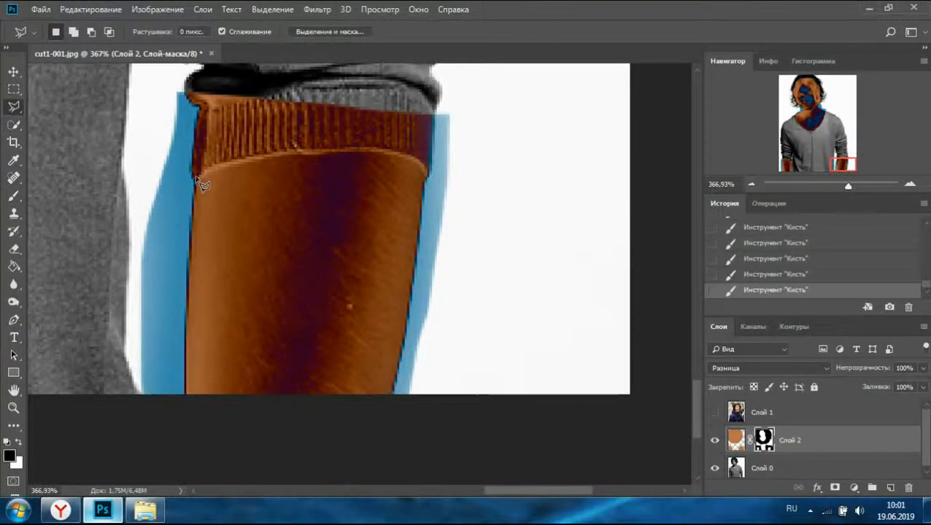
left_click(225, 165)
left_click(325, 152)
double_click(353, 149)
key("ctrl+d")
left_click(426, 177)
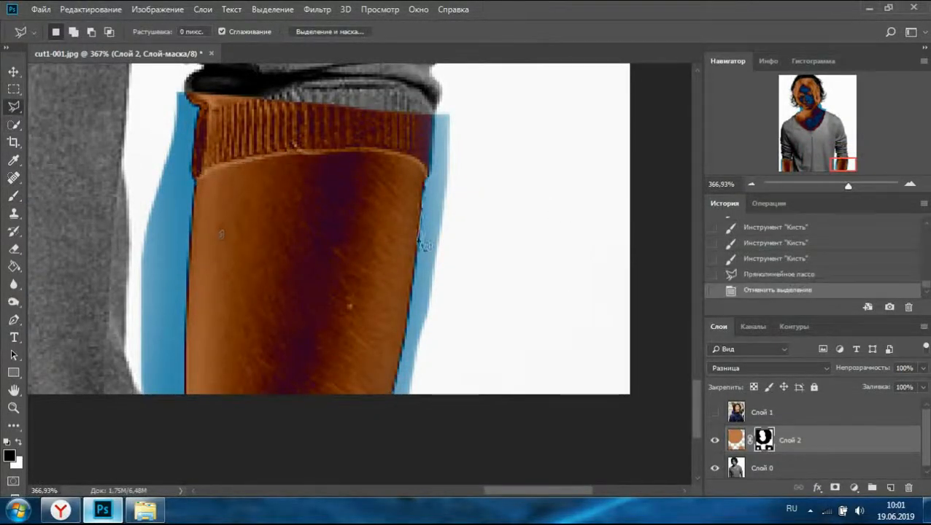
left_click(416, 247)
double_click(421, 206)
key("ctrl+d")
Mask the leftover tint off the background along the forearm's outer edge with a 10 px brush.
left_click(14, 196)
left_click_drag(444, 152, 413, 391)
left_click_drag(848, 186, 851, 186)
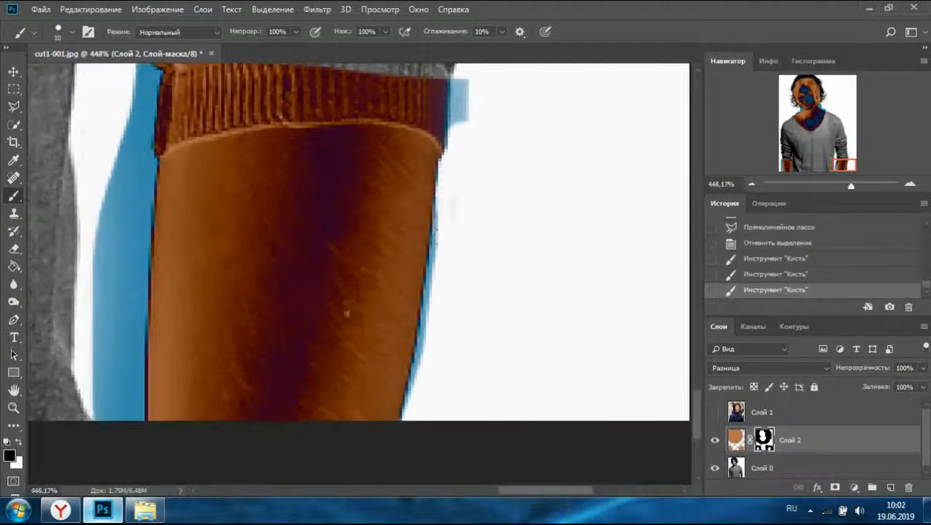
left_click_drag(442, 204, 407, 414)
left_click_drag(435, 252, 427, 285)
Mask the leftover tint off the background along the forearm's inner edge, undoing the inaccurate strokes.
left_click_drag(478, 126, 616, 136)
mouse_move(269, 305)
left_mouse_down()
mouse_move(254, 178)
mouse_move(245, 417)
left_mouse_up()
left_click_drag(264, 332, 264, 412)
mouse_move(271, 339)
left_mouse_down()
mouse_move(308, 293)
mouse_move(297, 365)
left_mouse_up()
key("ctrl+alt+z")
key("ctrl+alt+z")
left_click_drag(302, 269, 266, 437)
Reduce the brush to 9 px and mask the tint off the ribbed cuff above the forearm.
key("bracketleft")
mouse_move(266, 219)
left_mouse_down()
mouse_move(259, 263)
mouse_move(591, 222)
left_mouse_up()
left_click_drag(547, 167, 478, 168)
mouse_move(519, 232)
left_mouse_down()
mouse_move(524, 270)
mouse_move(371, 240)
mouse_move(247, 268)
left_mouse_up()
left_click_drag(346, 242, 430, 248)
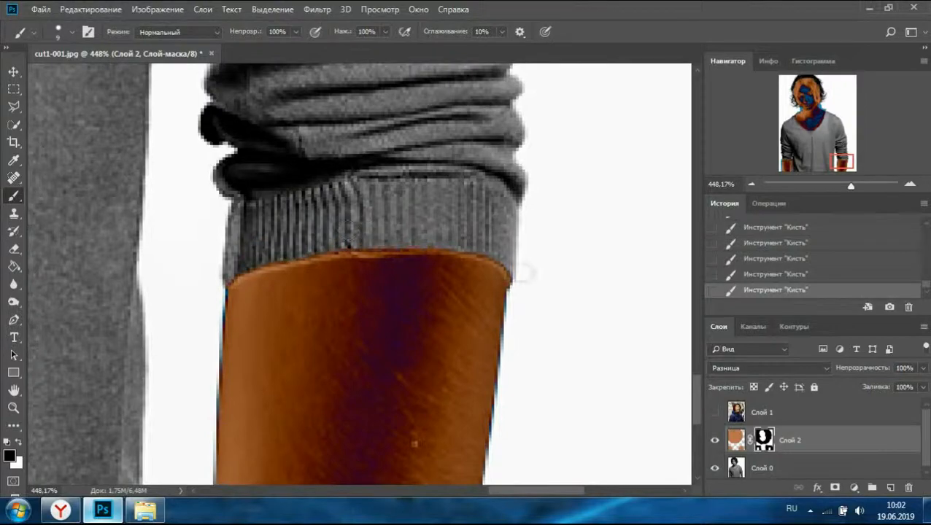
Mask the excess tint off the cuff and the background around the opposite forearm.
mouse_move(102, 292)
left_mouse_down()
mouse_move(642, 299)
mouse_move(518, 295)
left_mouse_up()
mouse_move(197, 143)
left_mouse_down()
mouse_move(182, 182)
mouse_move(188, 162)
left_mouse_up()
left_click_drag(196, 164, 201, 443)
left_click_drag(178, 359, 145, 363)
mouse_move(182, 188)
left_mouse_down()
mouse_move(456, 179)
mouse_move(447, 438)
mouse_move(435, 397)
mouse_move(452, 205)
mouse_move(427, 379)
mouse_move(428, 295)
left_mouse_up()
left_click_drag(851, 186, 833, 186)
Mask the tint off the right-hand half of the ribbed V-neck collar and restore the overpainted skin spot beside it in white.
mouse_move(424, 429)
left_mouse_down()
mouse_move(475, 297)
mouse_move(376, 409)
mouse_move(189, 423)
mouse_move(139, 385)
mouse_move(436, 333)
mouse_move(556, 186)
mouse_move(457, 338)
mouse_move(467, 284)
mouse_move(440, 328)
left_mouse_up()
left_click_drag(510, 219, 407, 372)
left_click(775, 243)
mouse_move(511, 219)
left_mouse_down()
mouse_move(486, 141)
mouse_move(471, 247)
mouse_move(407, 374)
left_mouse_up()
key("x")
key("x")
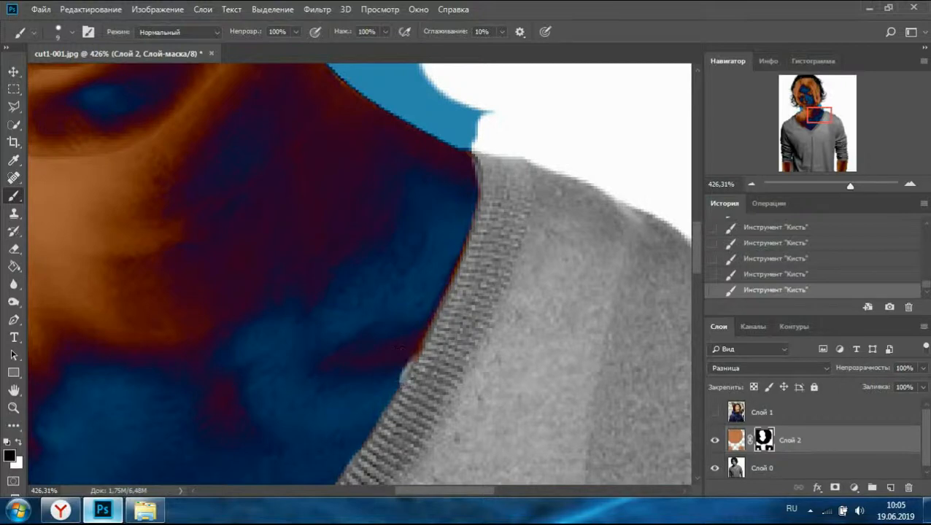
key("x")
left_click_drag(394, 340, 403, 373)
key("x")
Mask the tint off the background along the neck and shoulder up to the hair below the ear.
scroll(262, 437, "up", 1)
left_click_drag(527, 147, 546, 235)
mouse_move(503, 235)
left_mouse_down()
mouse_move(410, 198)
mouse_move(414, 219)
mouse_move(404, 216)
mouse_move(375, 195)
mouse_move(358, 138)
left_mouse_up()
scroll(417, 212, "up", 1)
left_click_drag(395, 178, 363, 218)
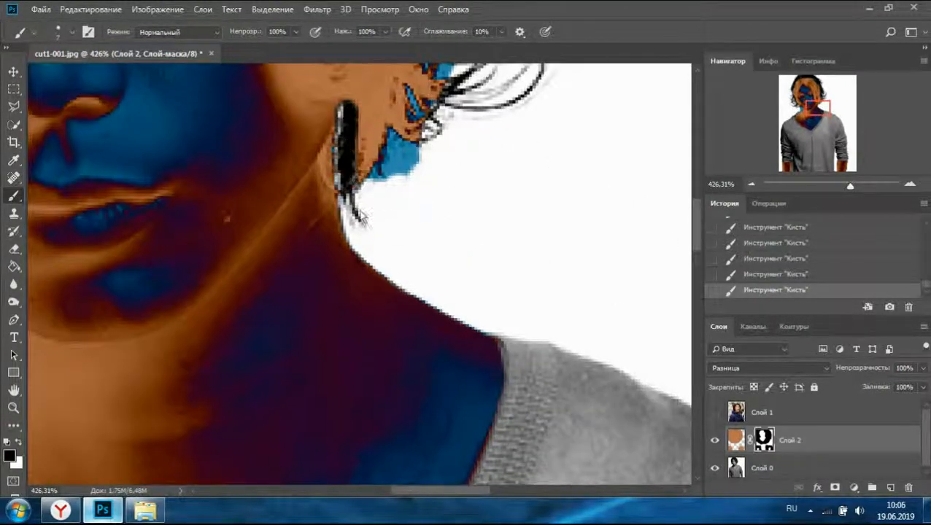
key("ctrl+z")
mouse_move(416, 125)
left_mouse_down()
mouse_move(393, 230)
mouse_move(344, 245)
left_mouse_up()
Mask the tint off the left-hand half of the ribbed collar along the chest.
left_click_drag(850, 186, 841, 186)
left_click(800, 114)
scroll(519, 377, "up", 3)
mouse_move(266, 208)
left_mouse_down()
mouse_move(409, 306)
mouse_move(279, 184)
mouse_move(404, 306)
left_mouse_up()
mouse_move(300, 199)
left_mouse_down()
mouse_move(275, 311)
mouse_move(201, 164)
left_mouse_up()
left_click_drag(207, 294, 181, 309)
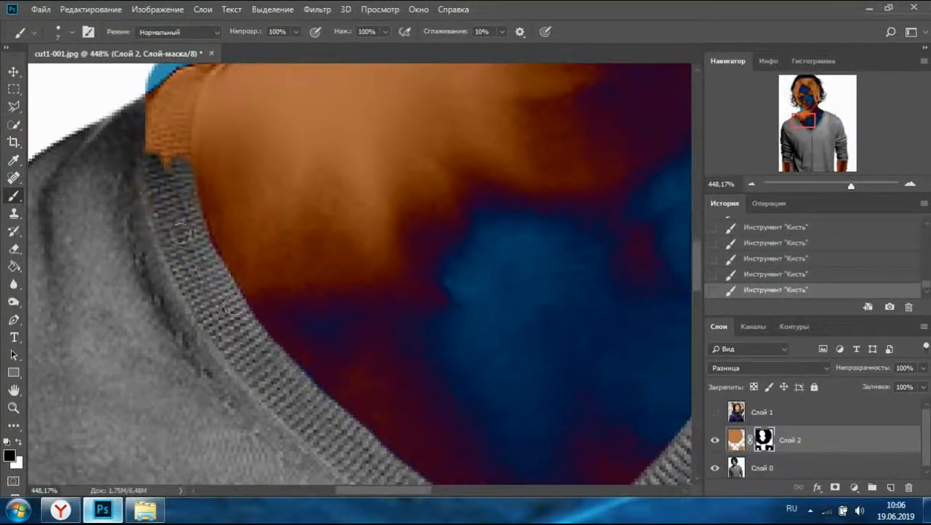
Mask the remaining tint off the upper end of the left-hand collar and the background beside the neck.
left_click_drag(213, 243, 213, 326)
mouse_move(190, 233)
left_mouse_down()
mouse_move(183, 170)
mouse_move(219, 139)
mouse_move(189, 223)
left_mouse_up()
left_click_drag(182, 251, 166, 328)
left_click_drag(194, 199, 163, 277)
mouse_move(248, 175)
left_mouse_down()
mouse_move(220, 252)
mouse_move(197, 286)
left_mouse_up()
left_click_drag(204, 237, 183, 291)
mouse_move(228, 179)
left_mouse_down()
mouse_move(239, 257)
mouse_move(227, 175)
mouse_move(148, 102)
mouse_move(183, 218)
mouse_move(296, 294)
left_mouse_up()
Enlarge the brush to 20 px and mask the tint off the hair beside the cheek and ear.
scroll(296, 294, "down", 3)
left_click_drag(471, 214, 396, 278)
key("bracketright")
key("bracketright")
key("bracketright")
key("bracketright")
key("bracketright")
mouse_move(295, 77)
left_mouse_down()
mouse_move(169, 173)
mouse_move(191, 257)
mouse_move(284, 104)
mouse_move(447, 249)
mouse_move(362, 121)
left_mouse_up()
scroll(411, 338, "up", 5)
left_click_drag(412, 337, 295, 230)
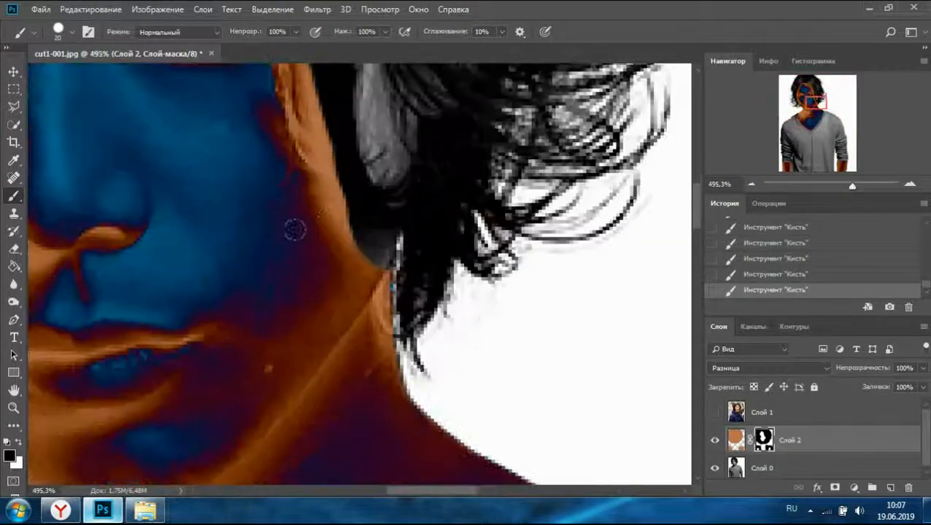
Shrink the brush to 4 px and restore the tint on the ear showing between the hair strands.
key("bracketleft")
key("bracketleft")
key("bracketleft")
key("bracketleft")
key("bracketleft")
key("bracketleft")
left_click_drag(352, 228, 398, 229)
mouse_move(335, 234)
left_mouse_down()
mouse_move(309, 284)
mouse_move(358, 321)
left_mouse_up()
left_click_drag(354, 208, 354, 286)
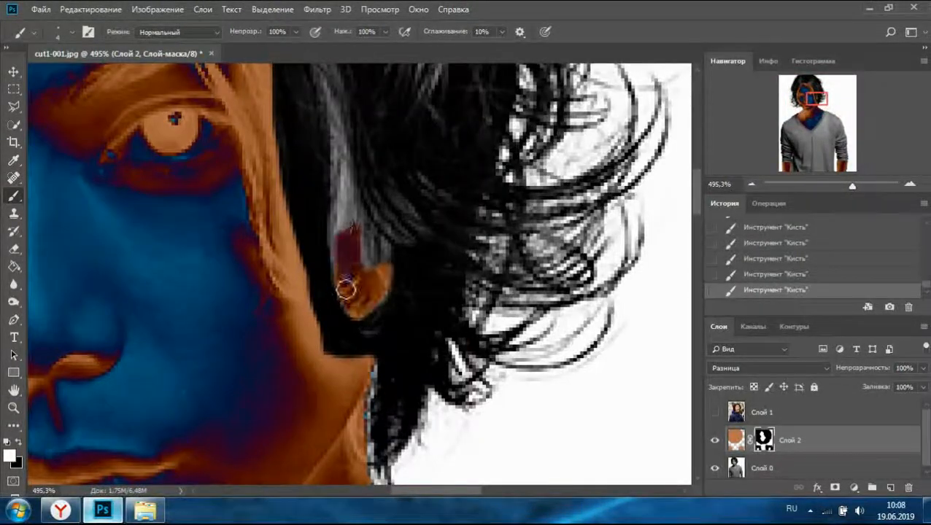
left_click_drag(358, 240, 366, 337)
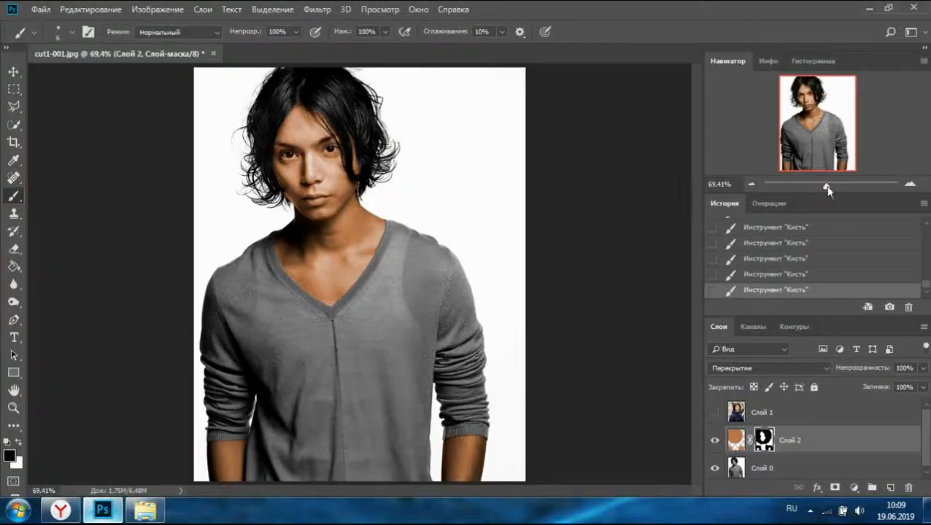
With a 3 px brush, mask the tint off the dark hair strands falling across the forehead and beside the eye.
left_click_drag(827, 184, 839, 189)
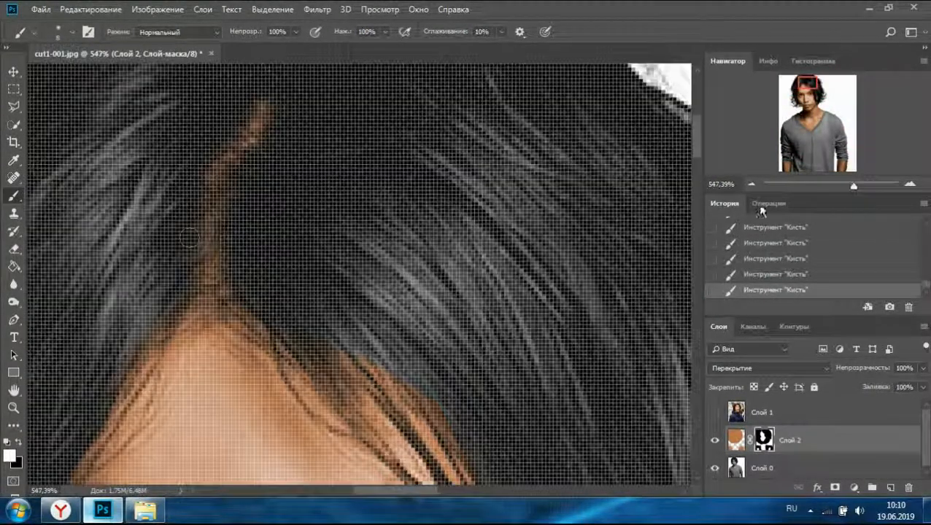
left_click_drag(839, 186, 853, 186)
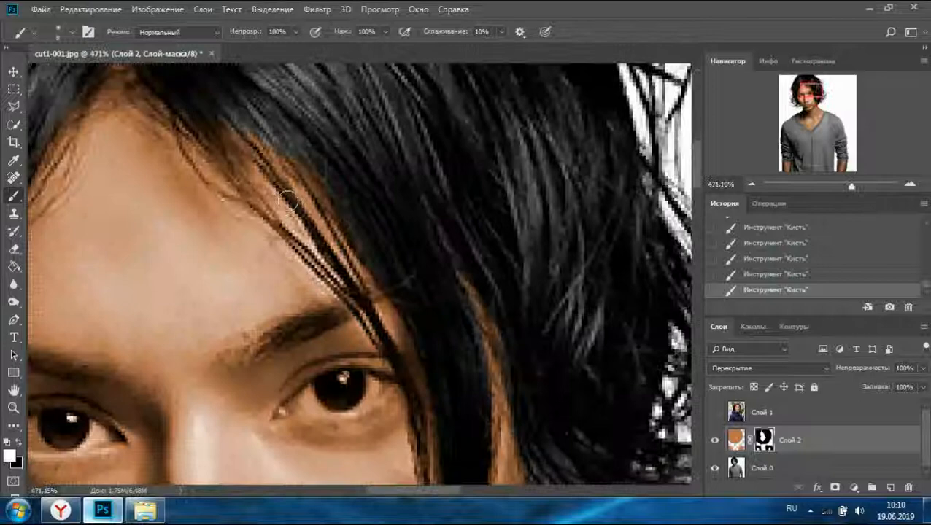
key("x")
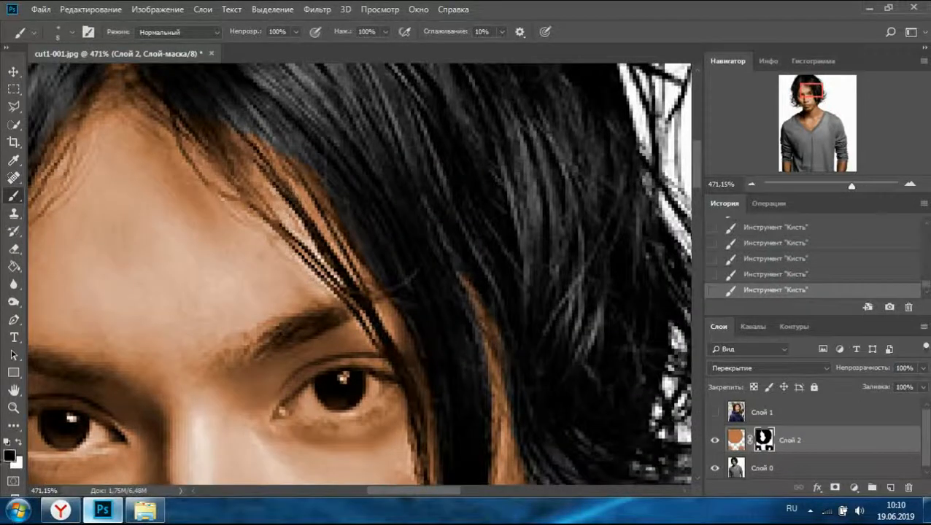
left_click_drag(433, 400, 421, 294)
key("ctrl+z")
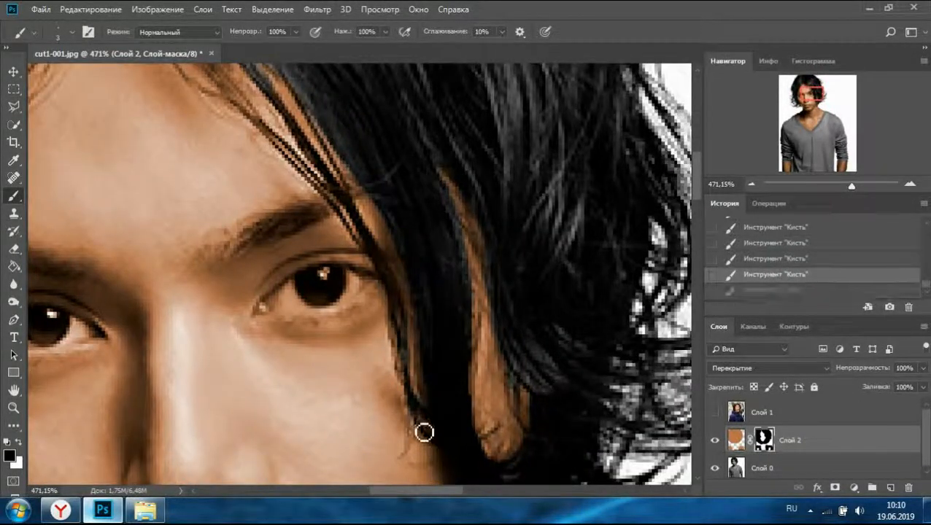
left_click_drag(293, 113, 296, 139)
left_click(296, 139)
left_click_drag(235, 95, 277, 181)
left_click_drag(407, 328, 431, 348)
Compare an earlier history state, return to the latest one and mask the tint off the hair along the forehead's hairline.
left_click(771, 261)
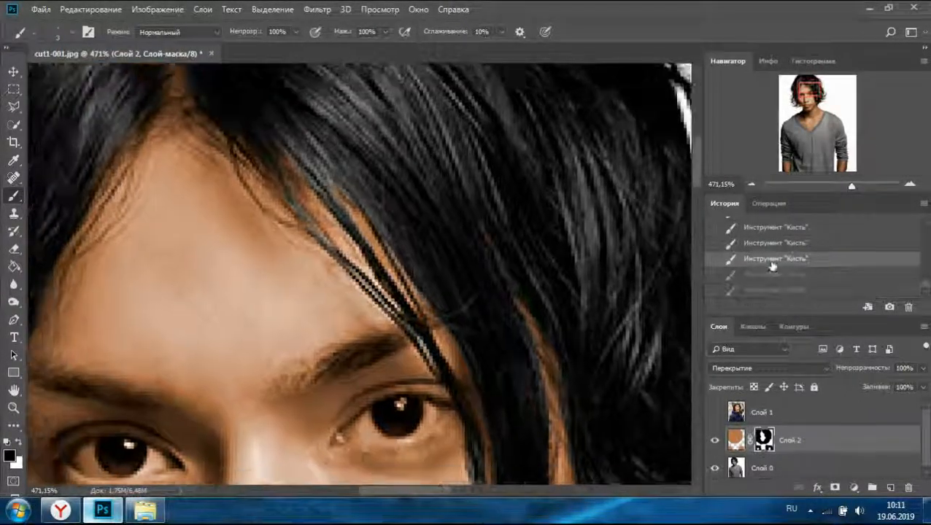
left_click(774, 290)
left_click_drag(279, 146, 318, 233)
left_click_drag(156, 238, 214, 218)
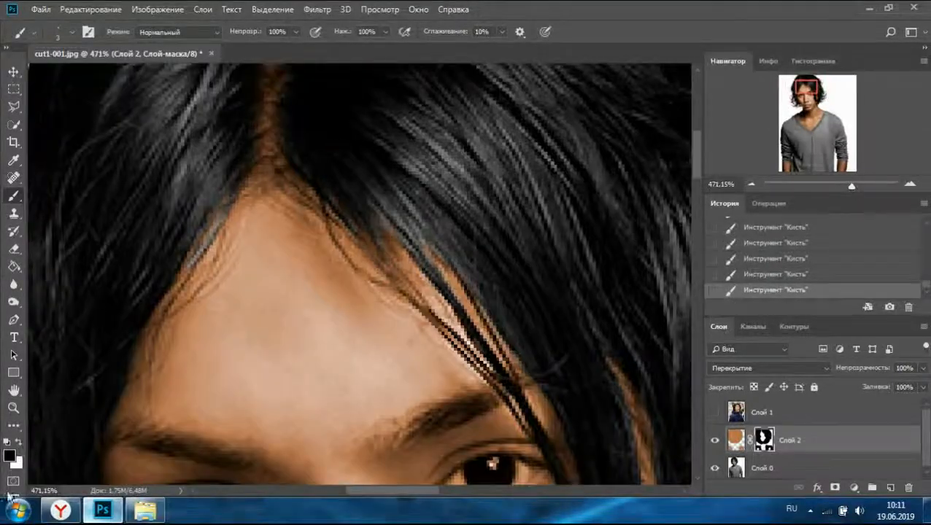
key("x")
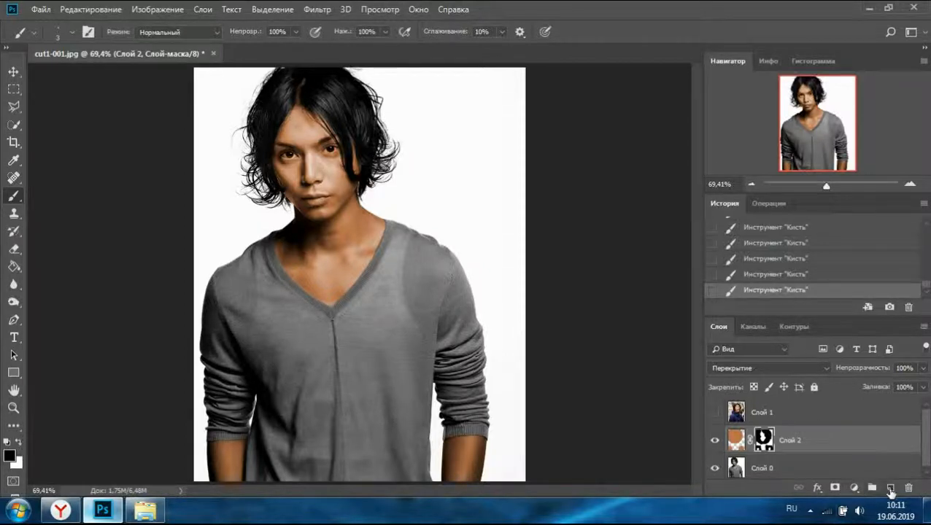
Create a new layer above the skin tint and choose a violet foreground colour for the sweater.
left_click(890, 488)
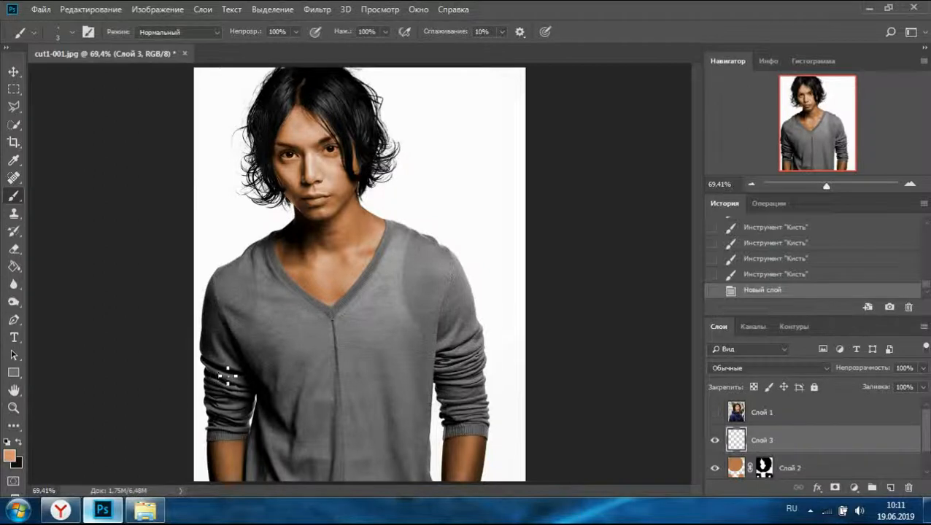
left_click_drag(826, 186, 833, 187)
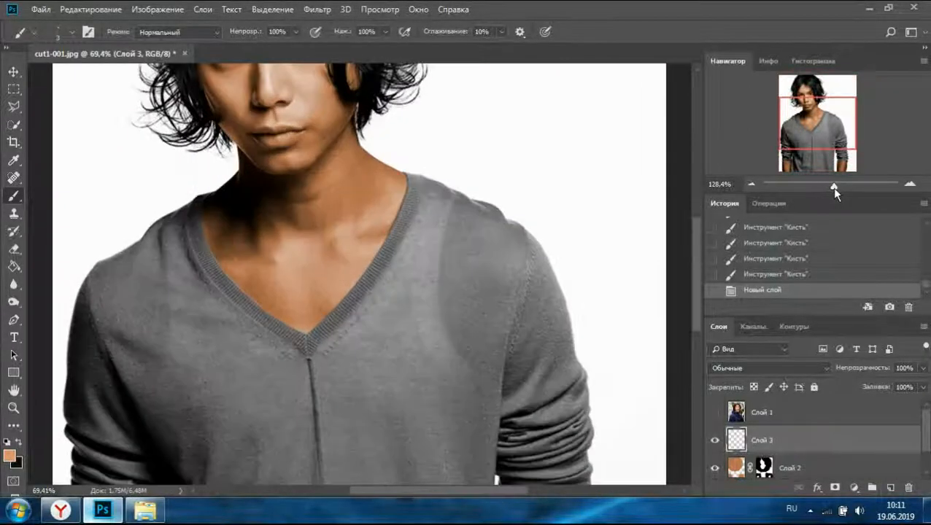
left_click_drag(415, 445, 414, 297)
left_click(9, 455)
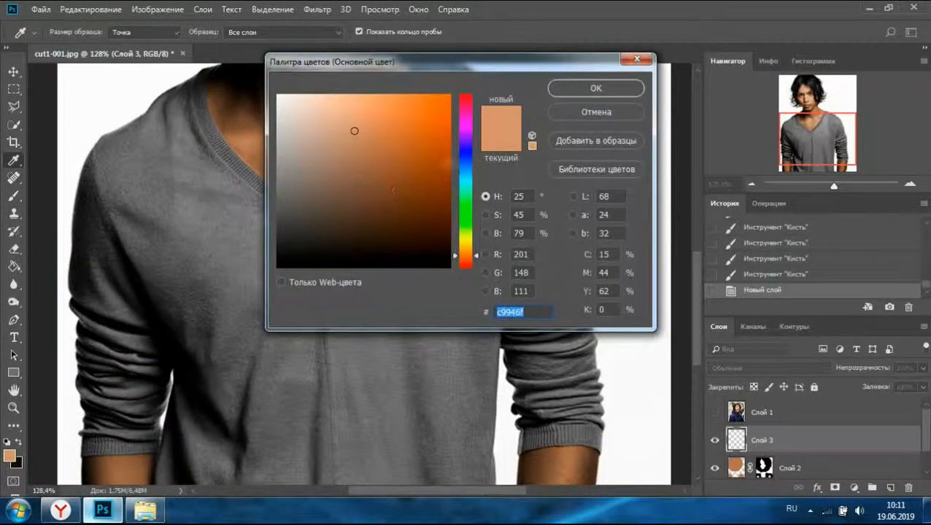
left_click_drag(466, 181, 472, 145)
mouse_move(416, 111)
left_mouse_down()
mouse_move(367, 102)
mouse_move(390, 125)
mouse_move(380, 125)
mouse_move(404, 120)
left_mouse_up()
left_click(572, 88)
key("b")
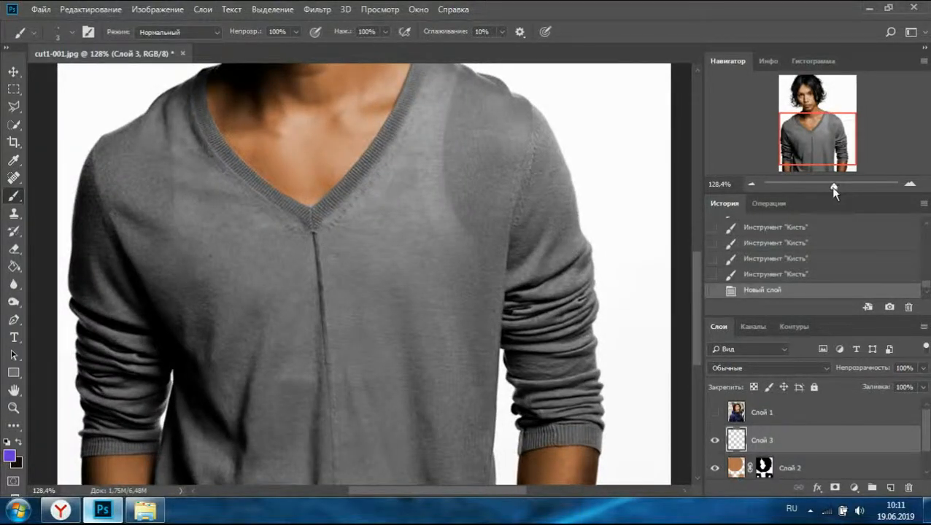
Enlarge the brush to 900 px, try one soft violet dab over the sweater and undo it.
left_click_drag(834, 187, 827, 187)
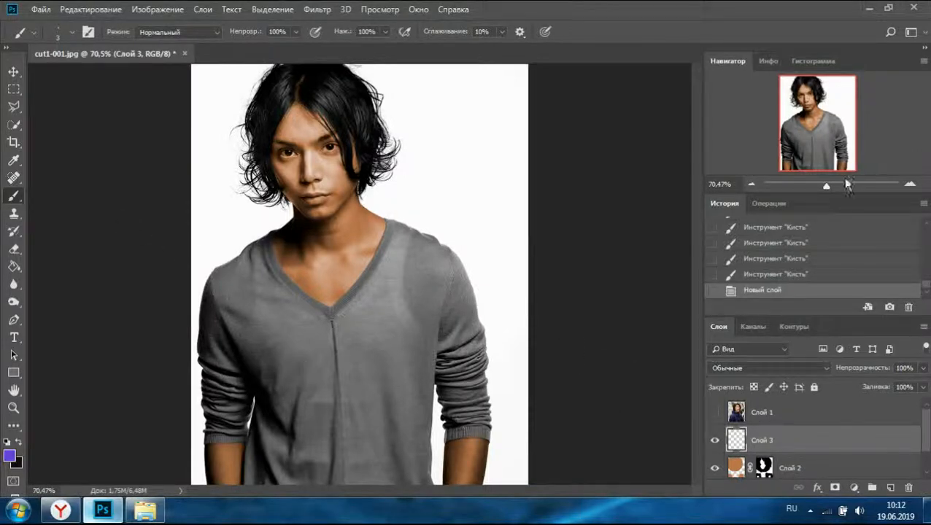
left_click(846, 185)
left_click_drag(820, 186, 826, 185)
left_click_drag(827, 189, 824, 184)
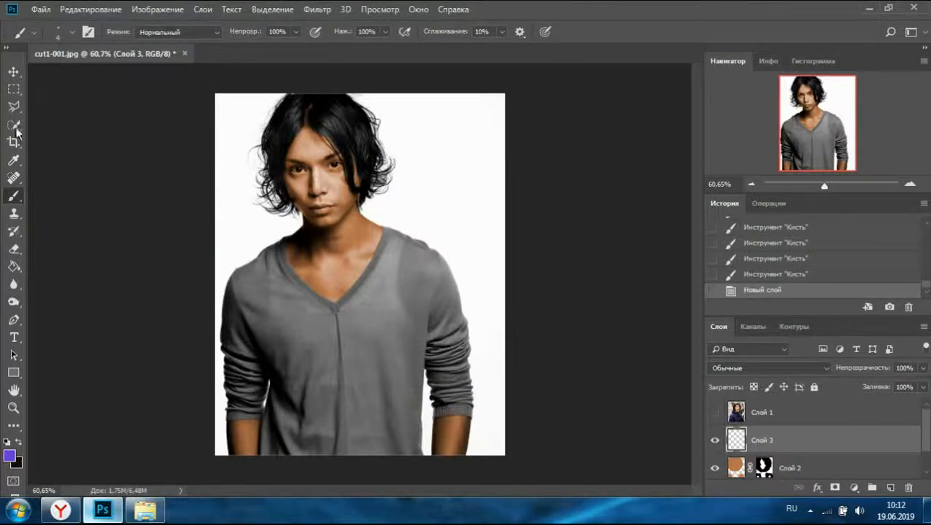
key("bracketright")
key("bracketright")
key("bracketright")
key("bracketright")
key("bracketright")
key("bracketright")
key("bracketright")
left_click(341, 342)
left_click(747, 278)
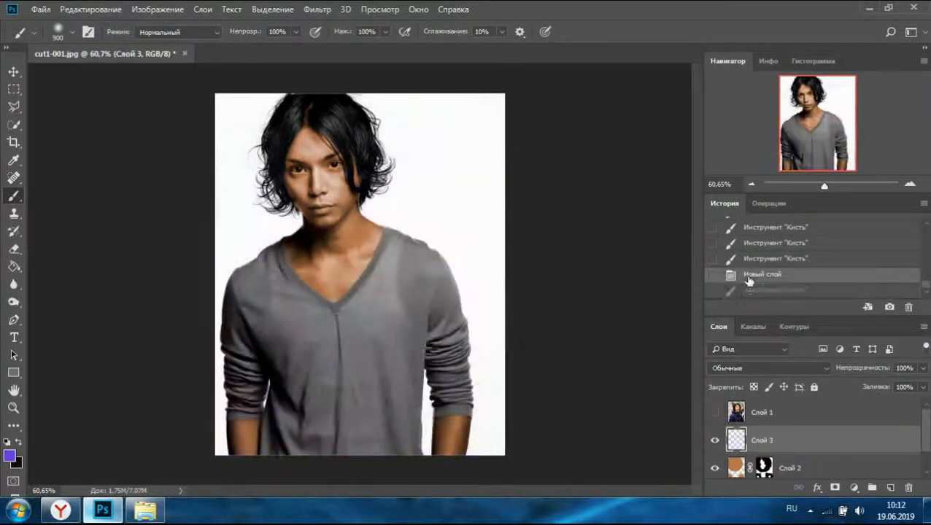
Choose the hard round brush at 900 px and cover the whole sweater with one violet dab.
left_click(72, 33)
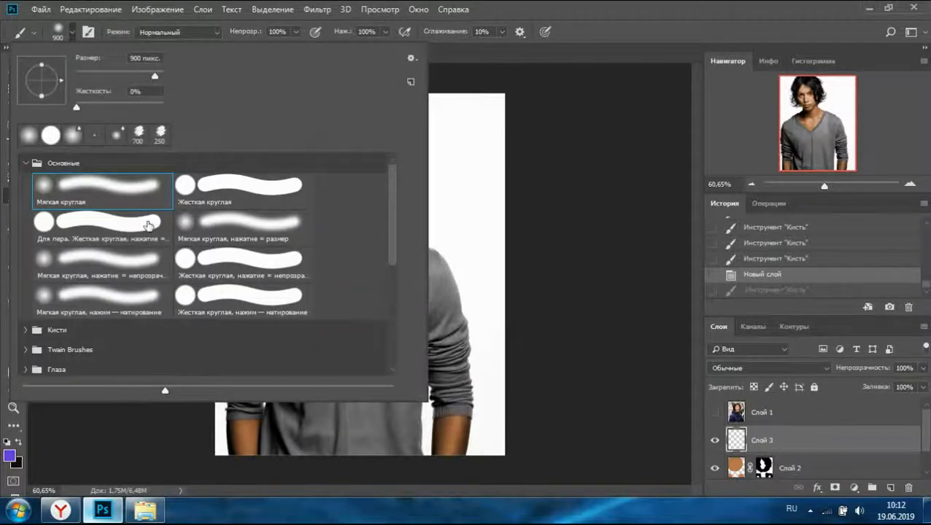
left_click(227, 192)
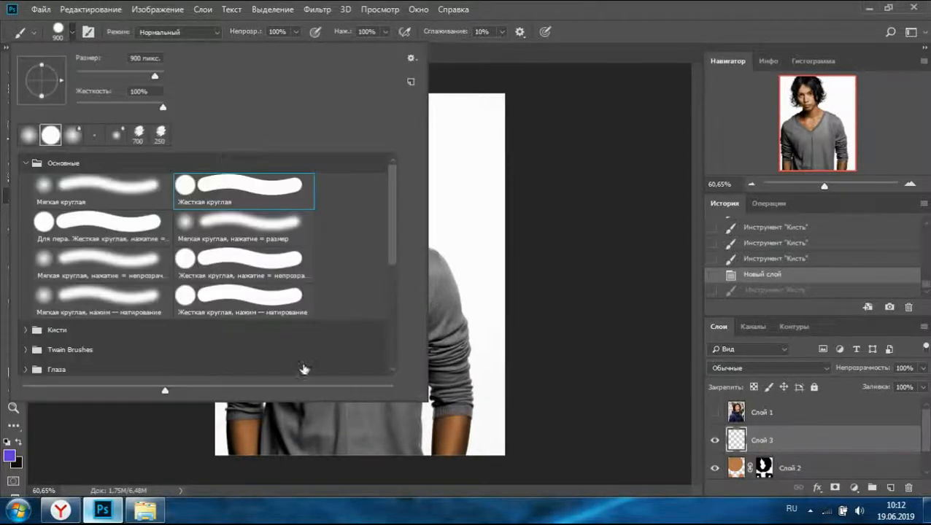
left_click(71, 30)
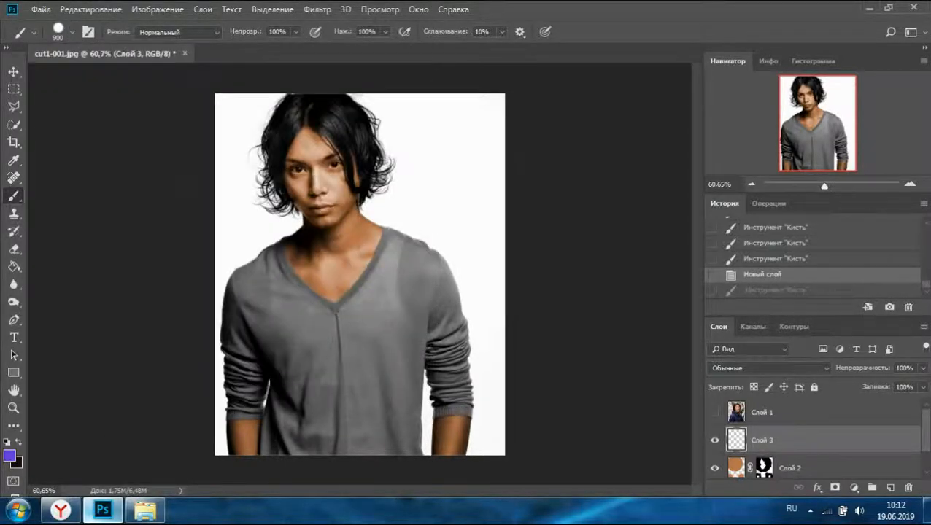
left_click(348, 372)
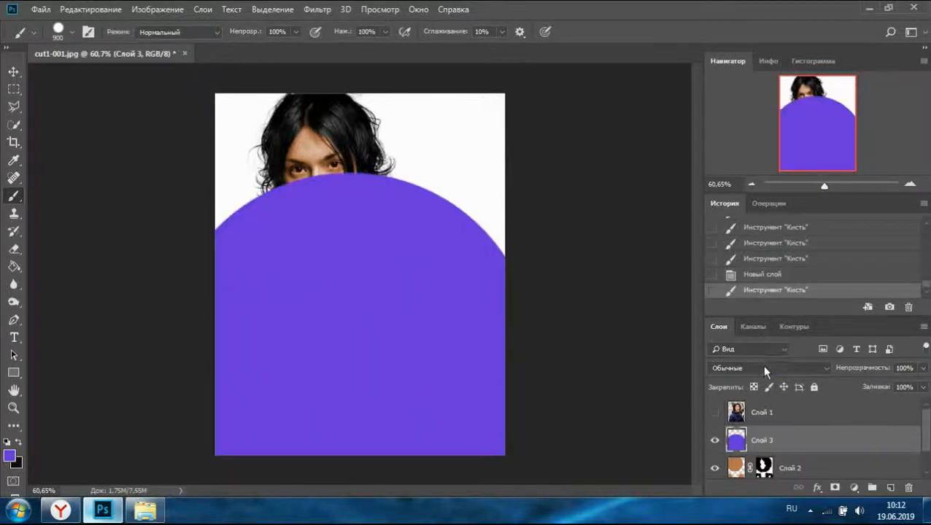
Set the violet layer's blend mode to Overlay and add a layer mask to it.
left_click(764, 371)
left_click(770, 190)
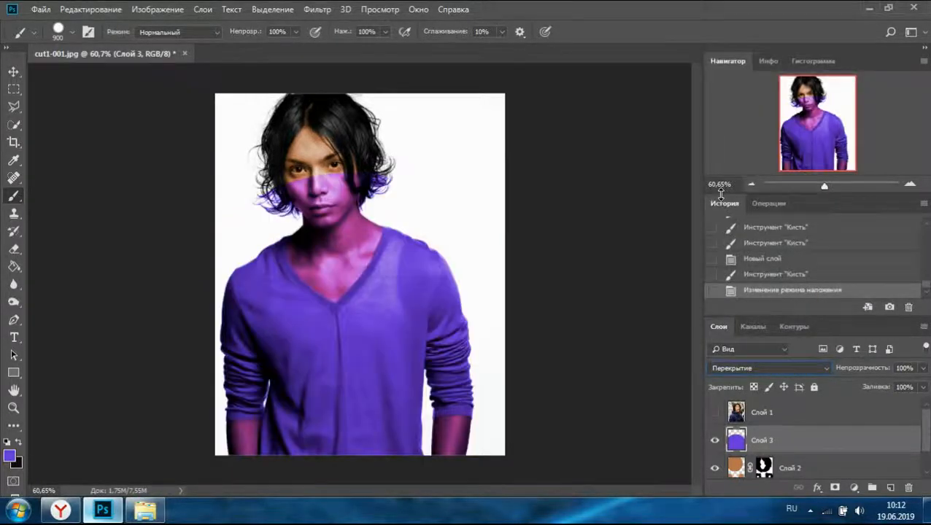
left_click(13, 71)
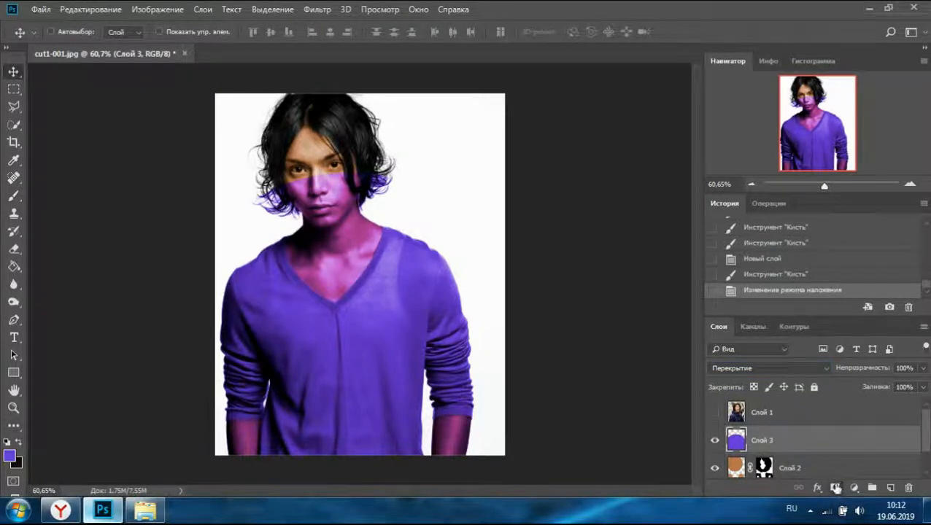
left_click(835, 487)
Mask the violet off the face, hair and neck with a hard brush, and set the layer's blend mode to Difference.
left_click(13, 195)
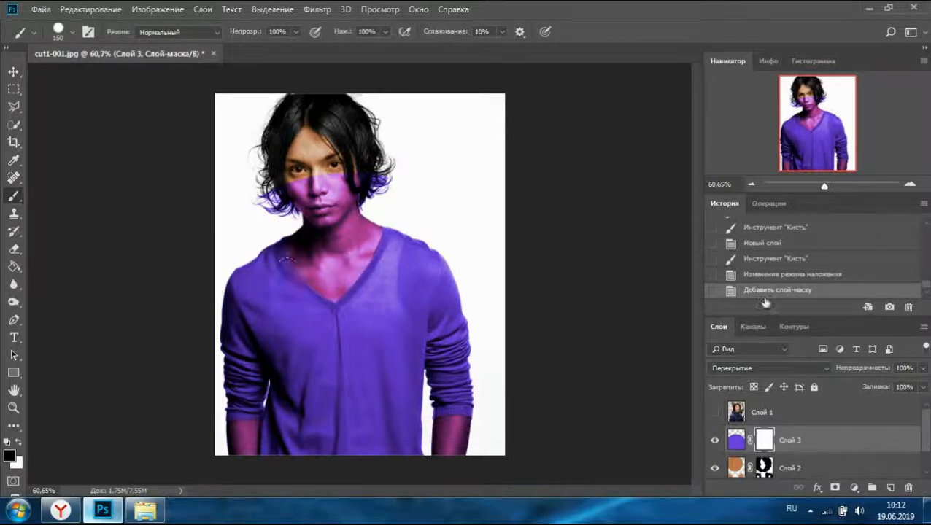
left_click_drag(824, 187, 834, 187)
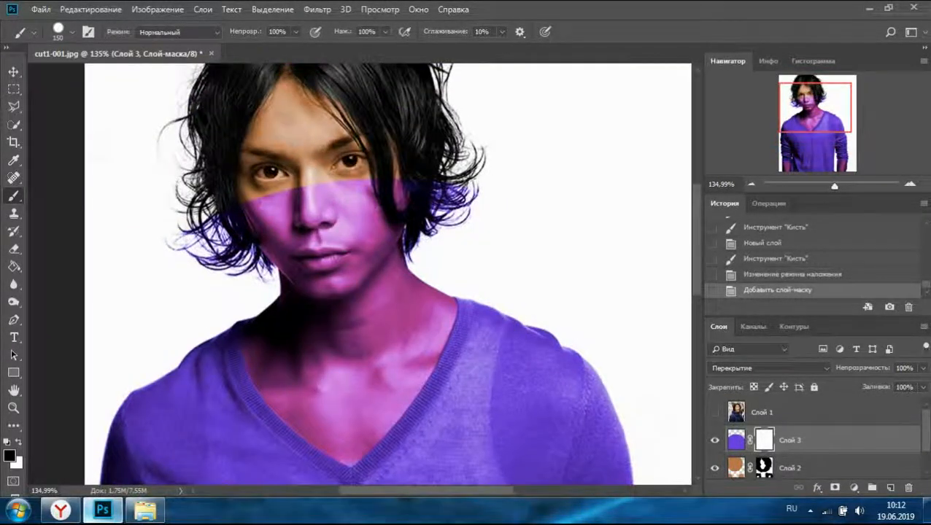
left_click_drag(328, 219, 467, 209)
left_click_drag(334, 241, 347, 280)
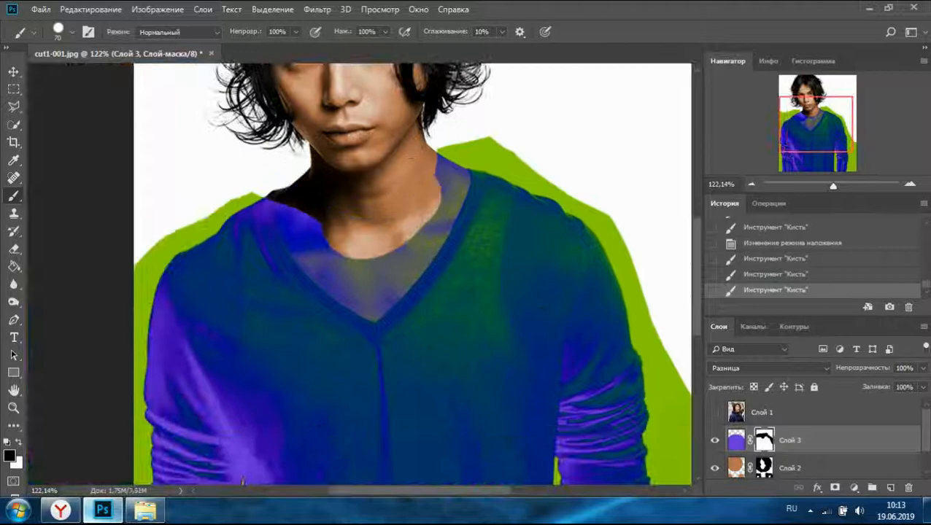
Mask the violet off the background above the right-hand shoulder beside the neck with a 25 px brush.
mouse_move(833, 185)
left_mouse_down()
mouse_move(825, 185)
mouse_move(836, 185)
left_mouse_up()
mouse_move(605, 164)
left_mouse_down()
mouse_move(584, 293)
mouse_move(649, 416)
left_mouse_up()
mouse_move(566, 281)
left_mouse_down()
mouse_move(415, 179)
mouse_move(389, 193)
left_mouse_up()
scroll(408, 164, "up", 4)
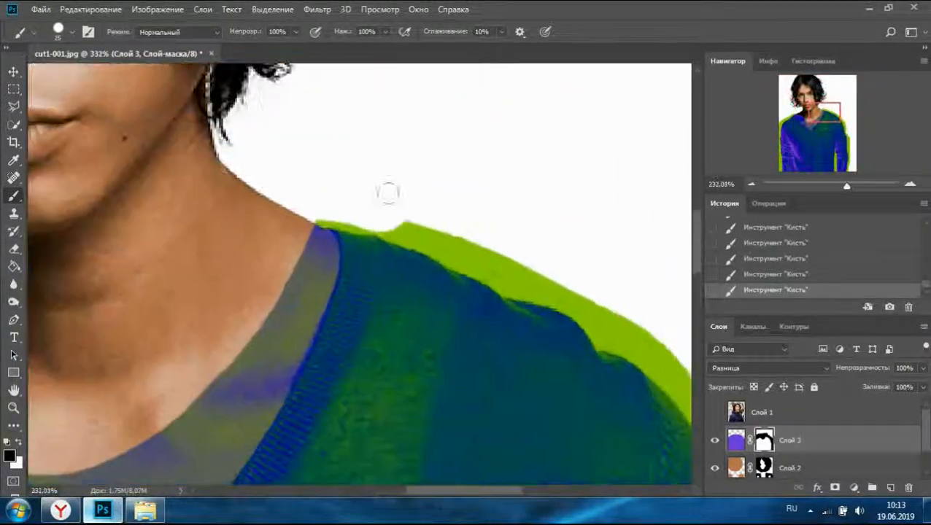
left_click_drag(328, 328, 581, 179)
left_click_drag(519, 183, 503, 208)
key("ctrl+alt+z")
key("ctrl+alt+z")
key("ctrl+alt+z")
Mask the violet off the background and neck around the left-hand shoulder, restoring it on the upper end of the collar.
left_click_drag(394, 219, 497, 288)
mouse_move(182, 288)
left_mouse_down()
mouse_move(473, 188)
mouse_move(322, 327)
left_mouse_up()
key("x")
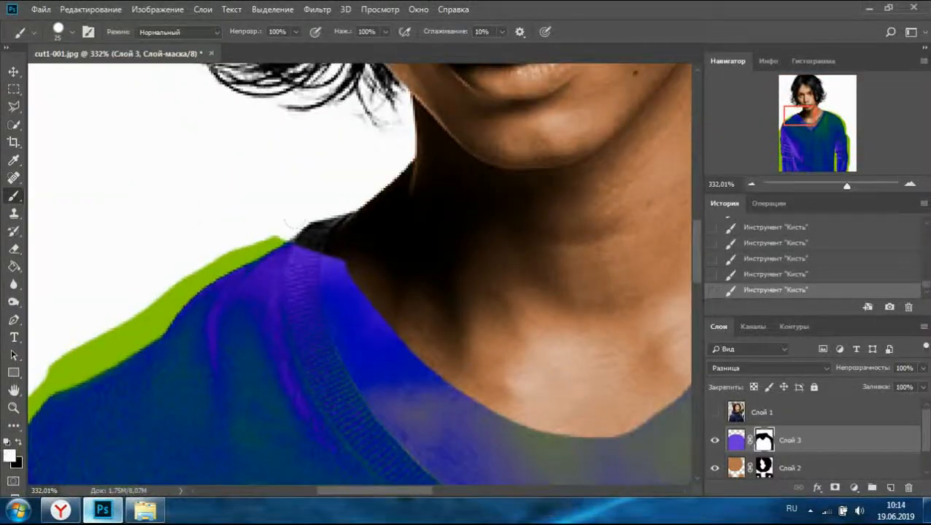
left_click_drag(306, 237, 350, 217)
left_click_drag(846, 186, 852, 187)
key("x")
mouse_move(358, 215)
left_mouse_down()
mouse_move(346, 266)
mouse_move(344, 166)
mouse_move(244, 201)
left_mouse_up()
Shrink the brush and mask the violet off the skin along the inner edge of the left-hand collar.
key("bracketleft")
key("bracketleft")
key("bracketleft")
key("bracketleft")
key("bracketleft")
left_click_drag(372, 329, 181, 243)
mouse_move(182, 245)
left_mouse_down()
mouse_move(399, 416)
mouse_move(255, 398)
mouse_move(135, 204)
left_mouse_up()
Reduce the brush to 6 px, try another masking stroke along the collar edge and undo the last strokes.
key("bracketright")
key("bracketright")
key("bracketleft")
key("bracketleft")
key("bracketleft")
key("bracketleft")
mouse_move(237, 398)
left_mouse_down()
mouse_move(138, 231)
mouse_move(193, 380)
left_mouse_up()
key("ctrl+alt+z")
key("ctrl+alt+z")
Mask the violet off the chest skin around the neckline and up the lower right-hand collar, undoing the last stroke.
left_click_drag(301, 346, 257, 240)
mouse_move(171, 284)
left_mouse_down()
mouse_move(467, 339)
mouse_move(431, 263)
left_mouse_up()
mouse_move(383, 315)
left_mouse_down()
mouse_move(154, 224)
mouse_move(255, 314)
mouse_move(321, 339)
mouse_move(270, 344)
mouse_move(413, 370)
mouse_move(257, 354)
mouse_move(470, 162)
left_mouse_up()
left_click_drag(470, 162, 295, 216)
left_click_drag(116, 398, 295, 219)
mouse_move(313, 227)
left_mouse_down()
mouse_move(228, 338)
mouse_move(284, 226)
left_mouse_up()
left_click_drag(284, 226, 246, 358)
key("ctrl+alt+z")
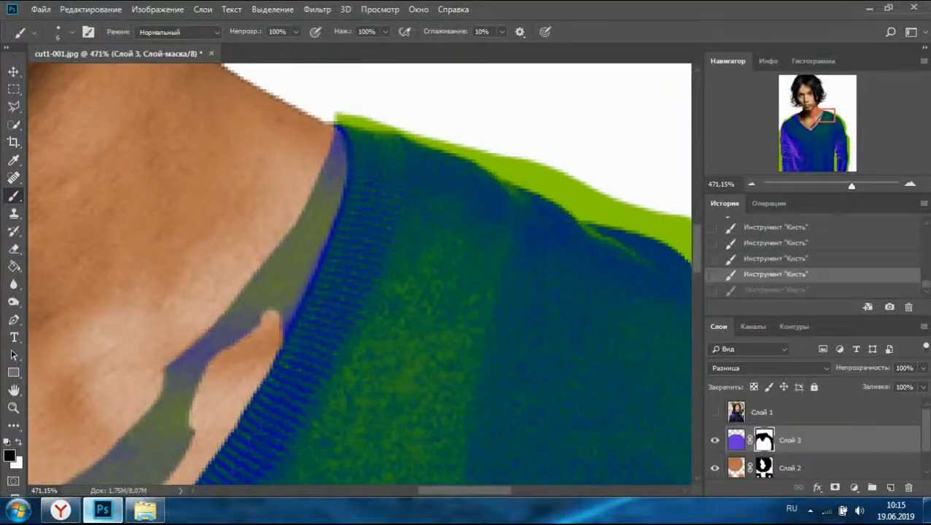
Mask the violet off the skin along the upper right-hand collar and touch up the collar's top end against the background.
mouse_move(286, 327)
left_mouse_down()
mouse_move(345, 113)
mouse_move(305, 219)
left_mouse_up()
key("x")
left_click_drag(343, 124, 340, 140)
key("x")
left_click_drag(366, 118, 353, 114)
mouse_move(279, 239)
left_mouse_down()
mouse_move(399, 153)
mouse_move(190, 408)
left_mouse_up()
Enlarge the brush and mask the remaining violet off the chest skin inside the V-neck.
key("bracketright")
key("bracketright")
key("bracketright")
key("bracketright")
key("bracketright")
left_click_drag(189, 409, 374, 222)
left_click_drag(365, 256, 157, 434)
Mask the violet off the edges of the right-hand forearm below the cuff, using a smaller brush for the outline.
left_click_drag(852, 186, 848, 187)
left_click_drag(823, 126, 835, 161)
left_click_drag(847, 187, 849, 186)
left_click_drag(408, 259, 431, 416)
key("bracketleft")
key("bracketleft")
key("bracketleft")
key("bracketleft")
mouse_move(371, 213)
left_mouse_down()
mouse_move(408, 199)
mouse_move(587, 438)
mouse_move(353, 437)
left_mouse_up()
Enlarge the brush and mask the remaining violet off the inside of the right-hand forearm.
key("bracketright")
key("bracketright")
key("bracketright")
key("bracketright")
key("bracketright")
key("bracketright")
left_click_drag(412, 237, 394, 347)
Shrink the brush and mask the violet off the left-hand forearm below the cuff and the background beside it.
left_click_drag(836, 164, 792, 163)
key("bracketleft")
key("bracketleft")
key("bracketleft")
key("bracketleft")
key("bracketleft")
key("bracketleft")
key("bracketleft")
key("bracketleft")
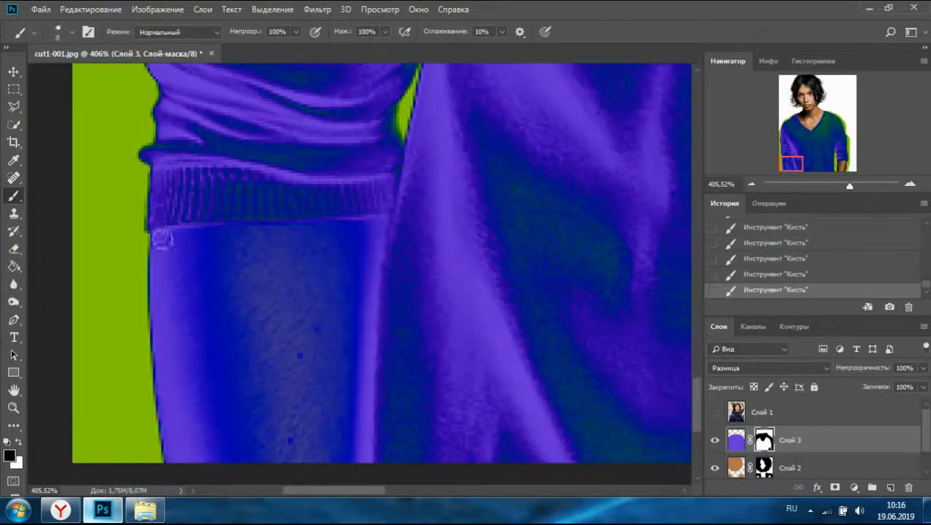
mouse_move(160, 241)
left_mouse_down()
mouse_move(376, 225)
mouse_move(368, 459)
left_mouse_up()
mouse_move(356, 248)
left_mouse_down()
mouse_move(135, 251)
mouse_move(317, 349)
mouse_move(189, 412)
mouse_move(142, 452)
left_mouse_up()
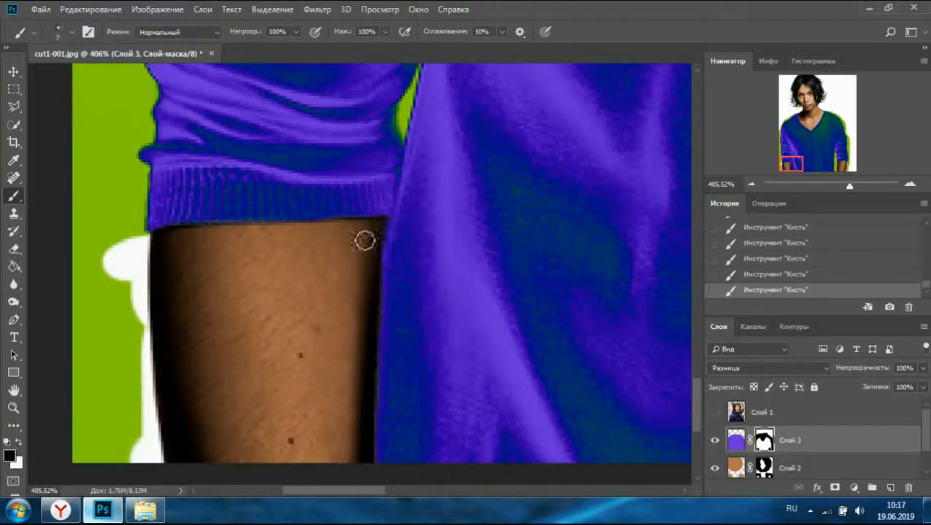
Fit the whole portrait in view and set the violet layer's blend mode back to Overlay.
key("ctrl+0")
left_click(768, 367)
left_click(731, 194)
key("v")
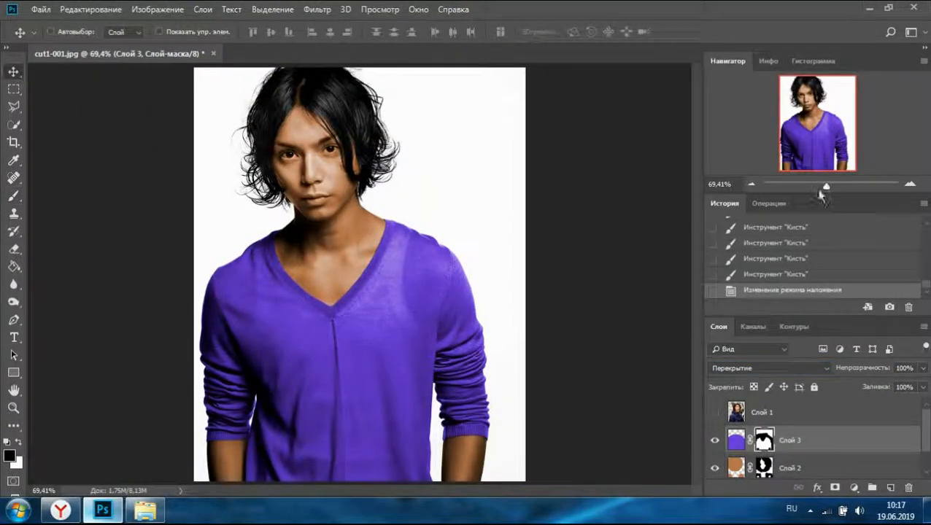
left_click_drag(824, 185, 837, 186)
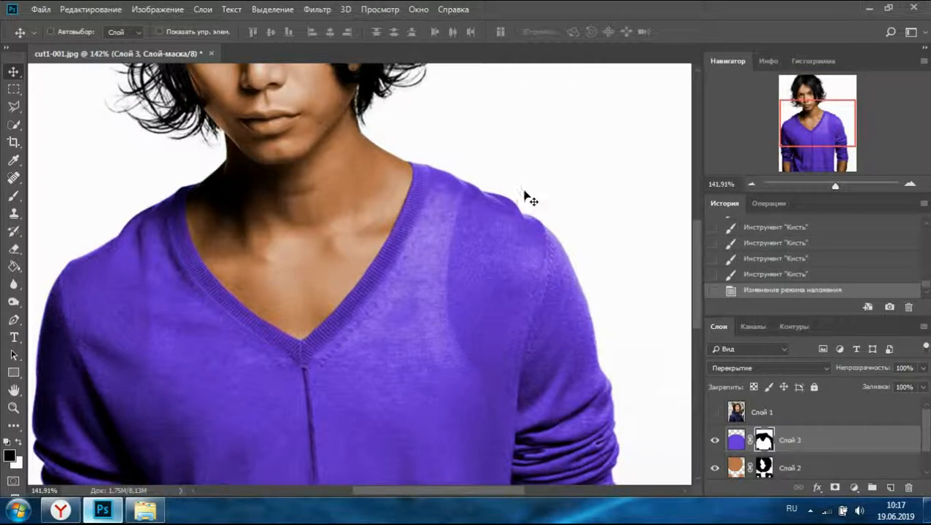
mouse_move(527, 197)
left_mouse_down()
mouse_move(535, 414)
mouse_move(537, 212)
left_mouse_up()
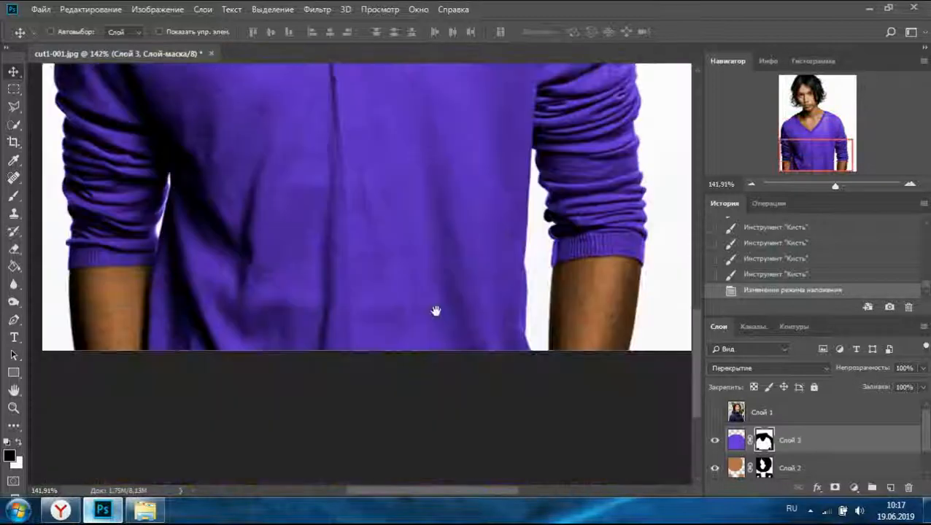
left_click_drag(434, 309, 432, 364)
left_click_drag(404, 171, 438, 365)
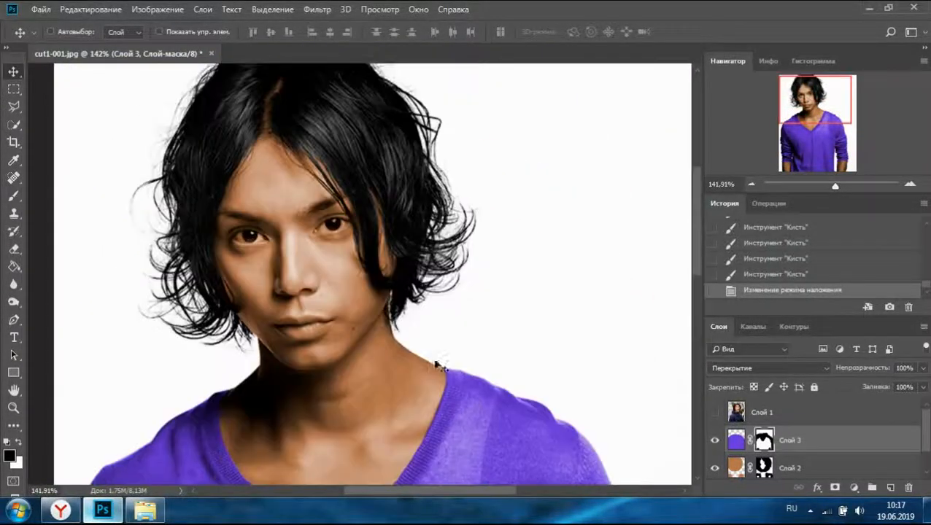
scroll(752, 456, "down", 1)
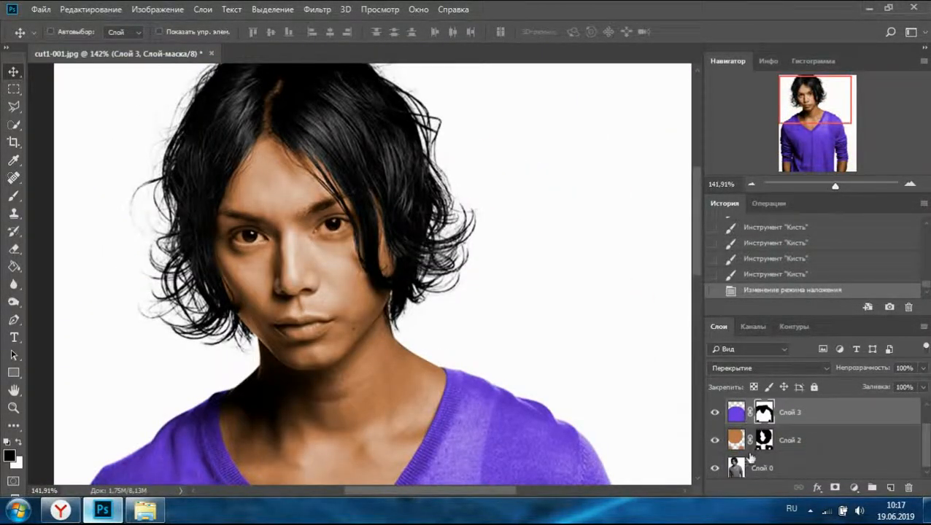
Mask the orange skin tint off the inner white of the right-hand eye, painting black on the skin layer's mask with a size 3 brush.
left_click(791, 446)
left_click(764, 440)
left_click_drag(835, 186, 848, 187)
left_click_drag(274, 125, 405, 257)
left_click_drag(839, 187, 852, 187)
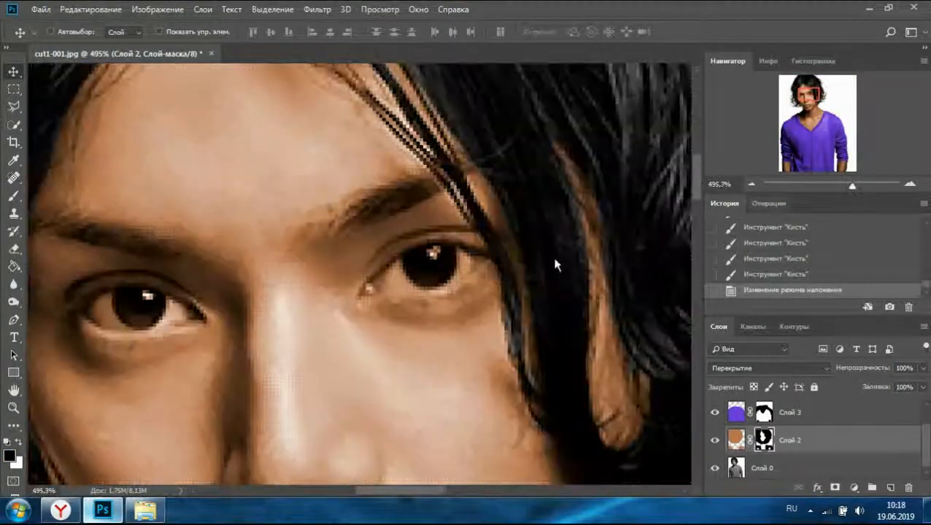
left_click_drag(555, 264, 528, 267)
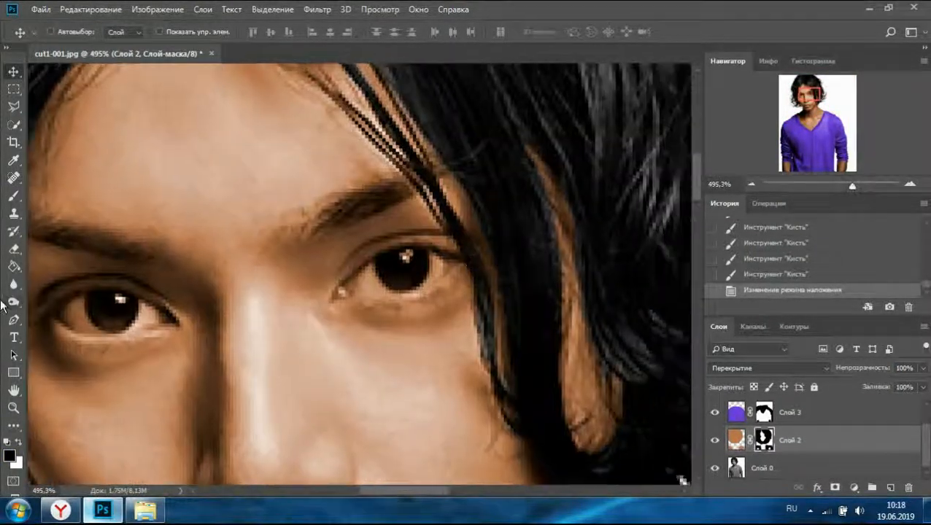
left_click(13, 195)
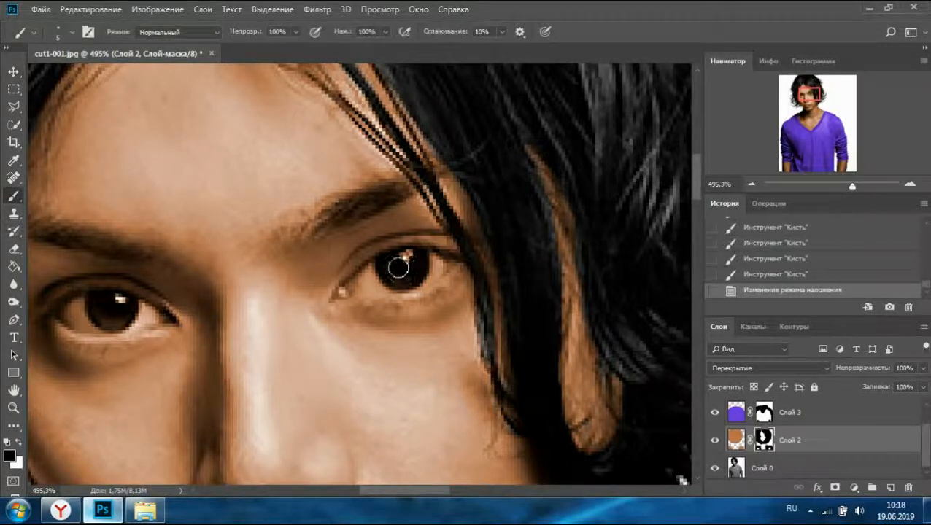
left_click_drag(376, 281, 377, 284)
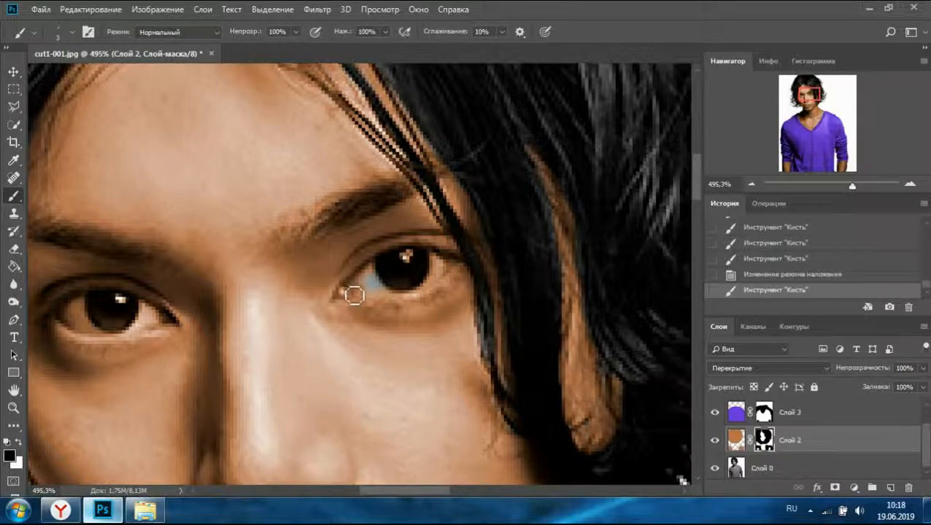
left_click_drag(354, 295, 357, 292)
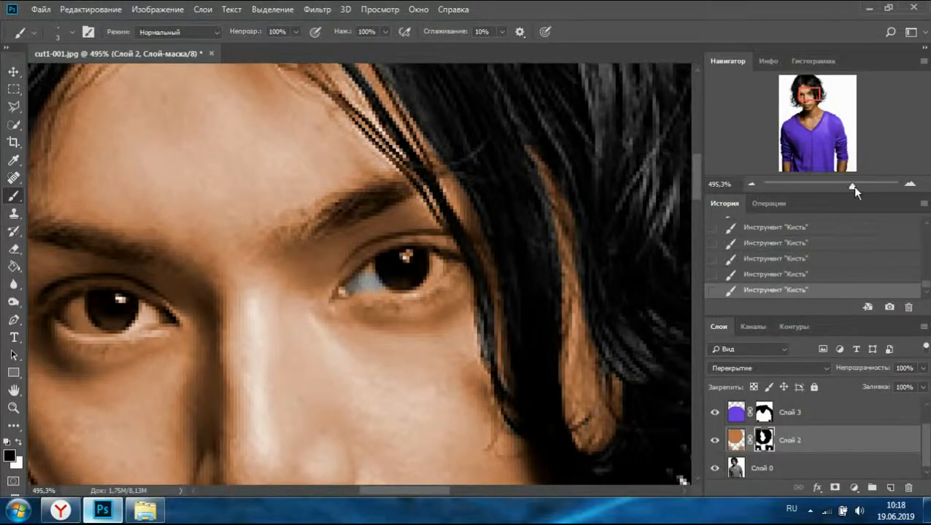
Mask the skin tint off the iris, highlight and outer white of the right-hand eye.
mouse_move(855, 186)
left_mouse_down()
mouse_move(850, 201)
mouse_move(852, 186)
left_mouse_up()
key("space")
mouse_move(369, 281)
left_mouse_down()
mouse_move(398, 265)
mouse_move(438, 262)
mouse_move(428, 270)
mouse_move(442, 276)
left_mouse_up()
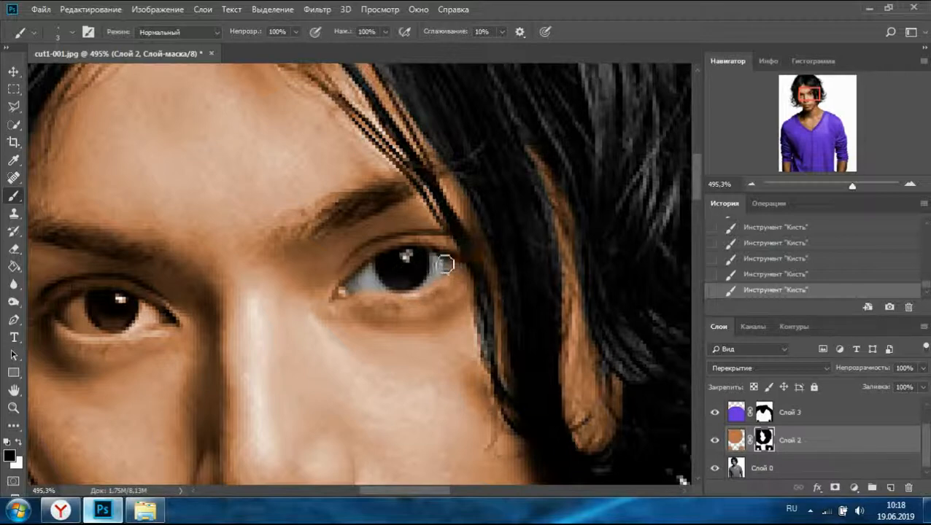
left_click_drag(444, 265, 400, 261)
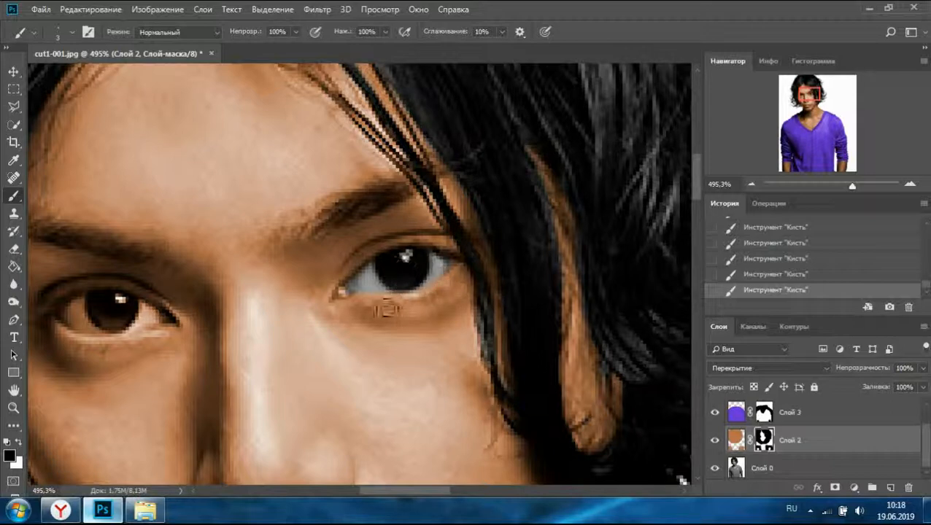
Mask the skin tint off the iris and whites of the left-hand eye and fit the whole portrait in view.
left_click_drag(313, 364, 385, 261)
left_click_drag(227, 232, 376, 308)
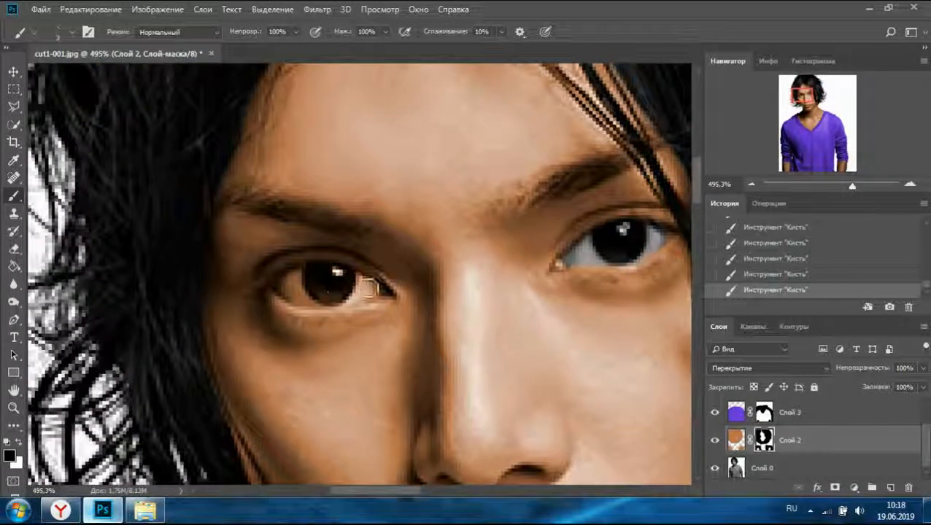
mouse_move(315, 276)
left_mouse_down()
mouse_move(295, 280)
mouse_move(317, 305)
mouse_move(307, 291)
mouse_move(295, 300)
mouse_move(282, 290)
left_mouse_up()
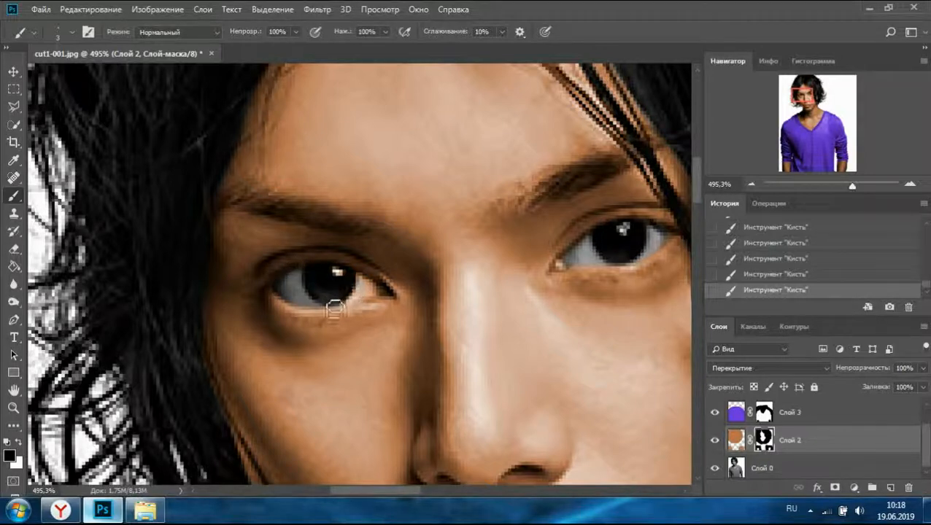
mouse_move(335, 310)
left_mouse_down()
mouse_move(379, 296)
mouse_move(333, 278)
mouse_move(385, 296)
left_mouse_up()
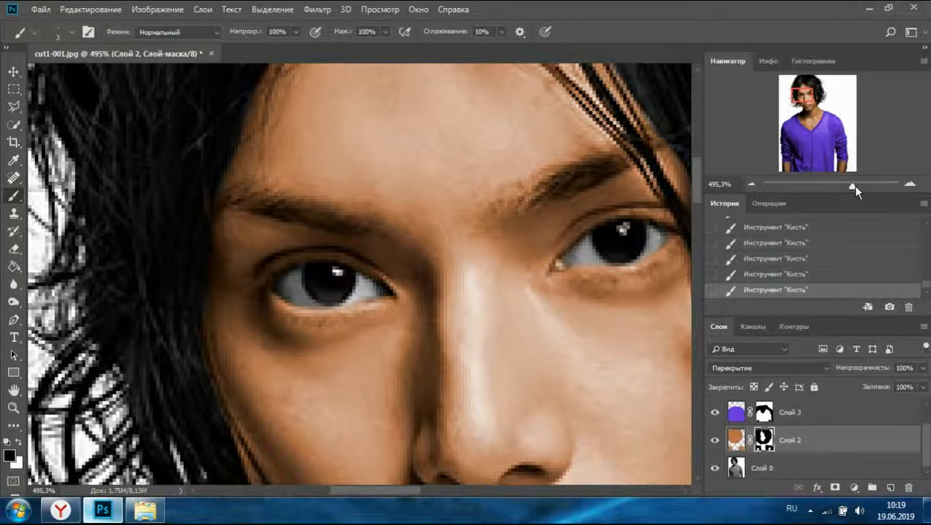
left_click_drag(852, 185, 831, 188)
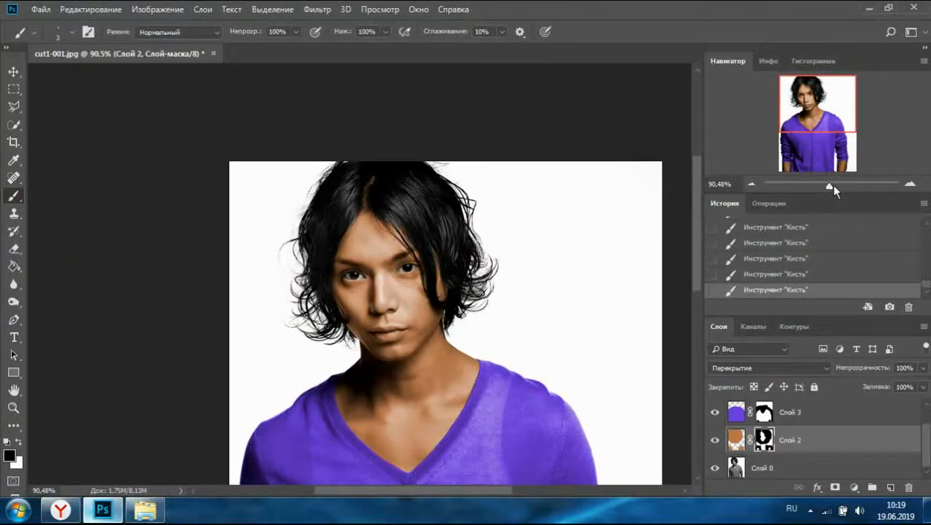
key("ctrl+0")
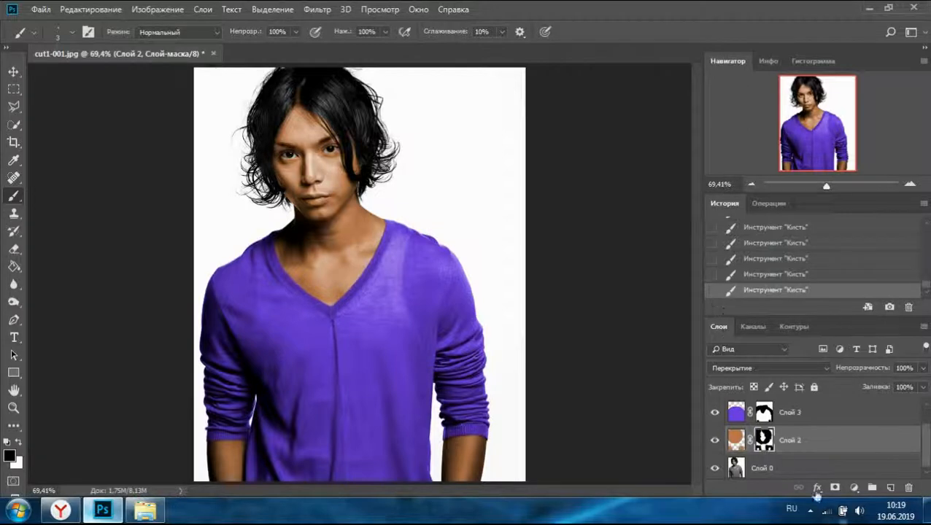
scroll(782, 464, "down", 1)
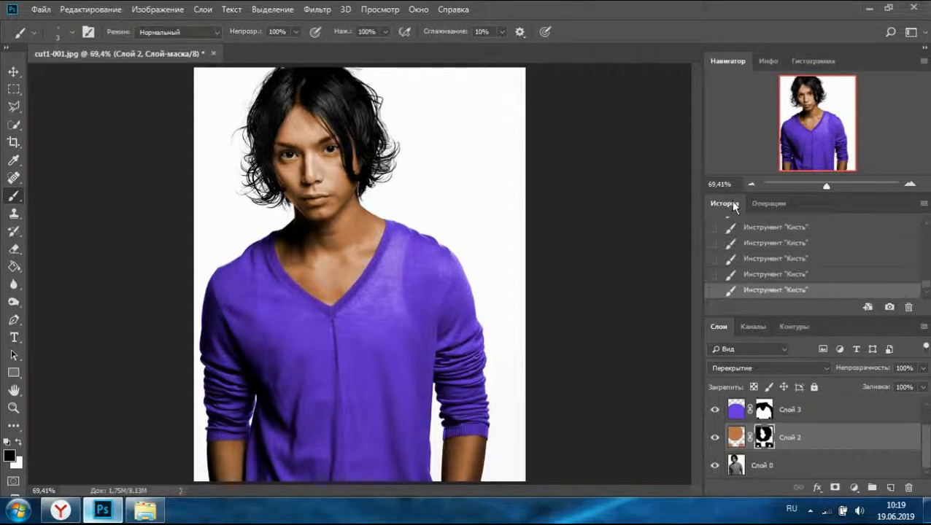
left_click(780, 204)
left_click(711, 204)
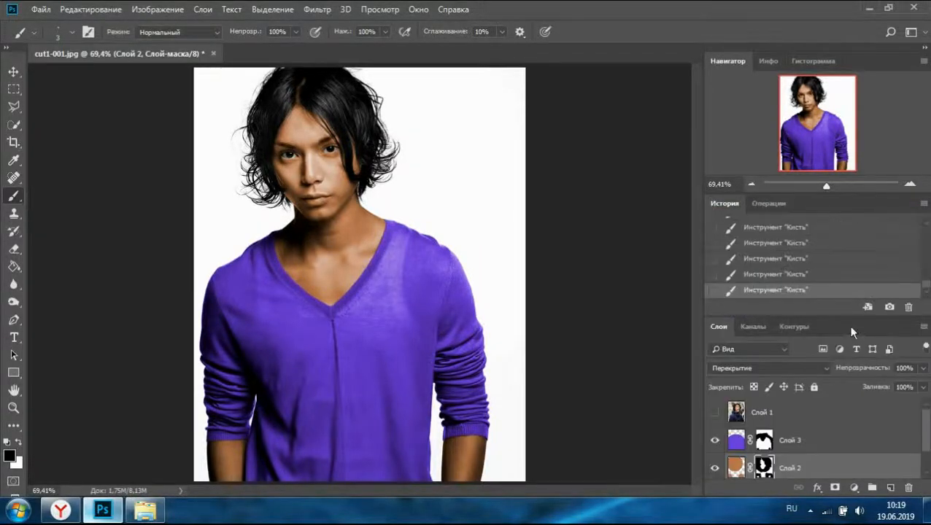
left_click(770, 204)
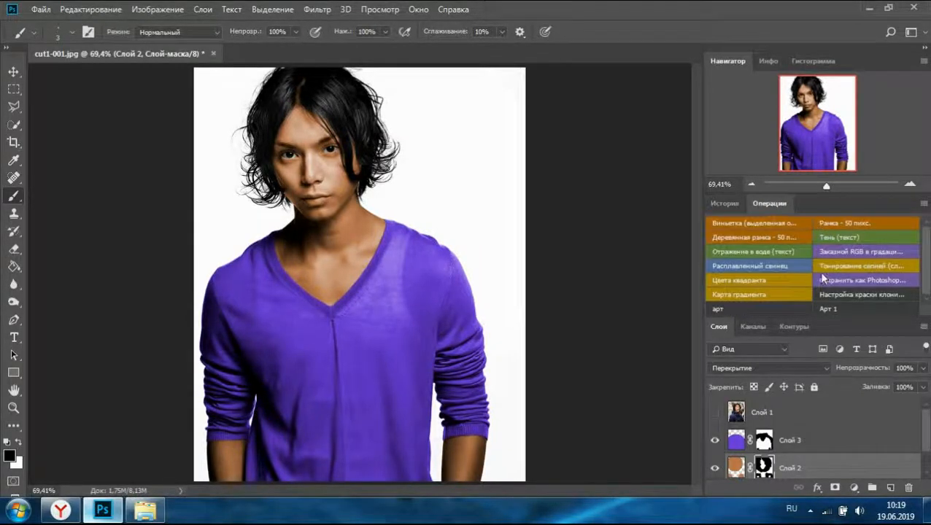
left_click(733, 203)
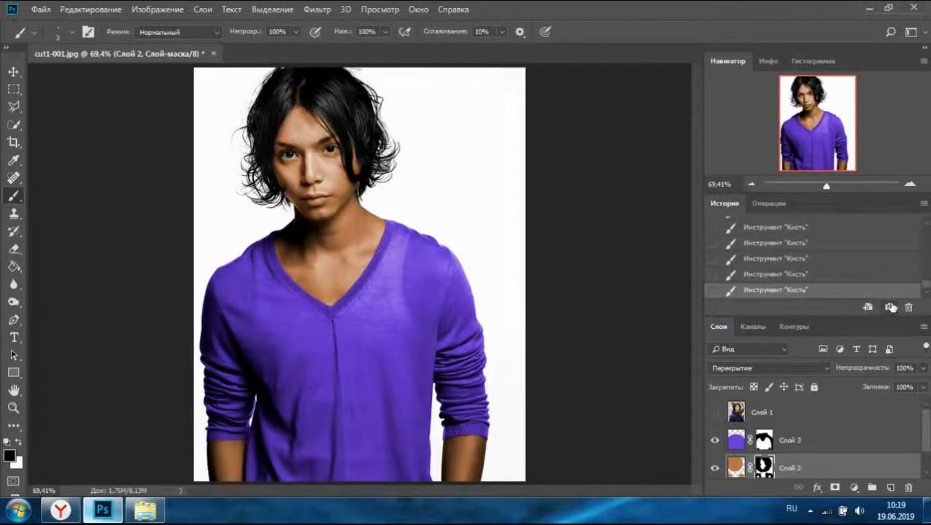
left_click(803, 413)
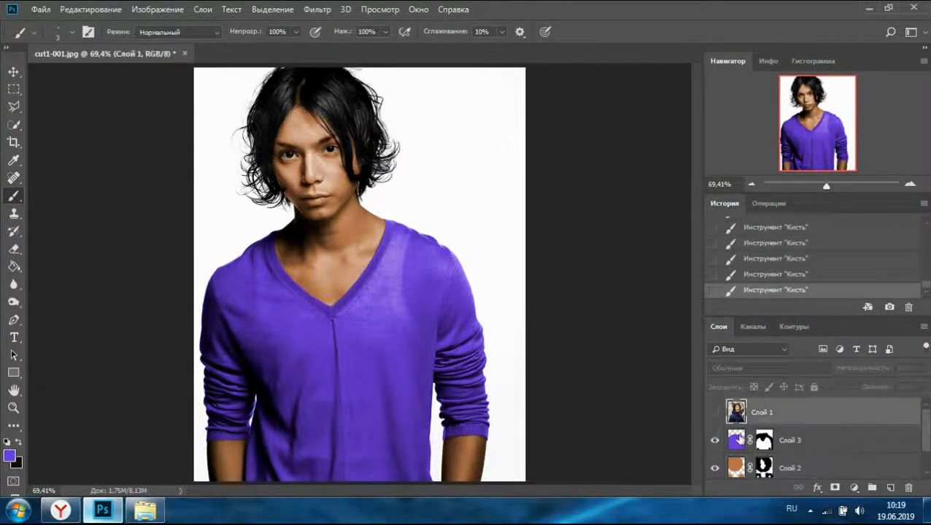
left_click(830, 442)
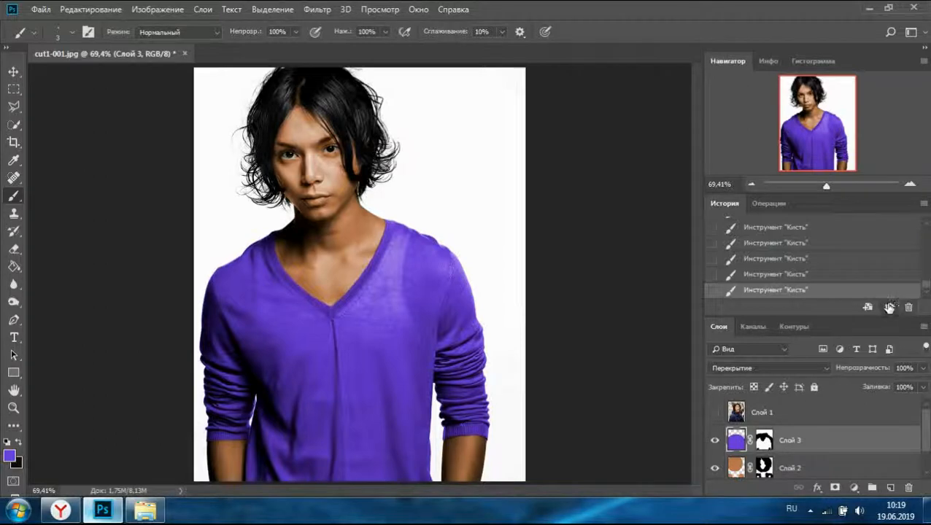
scroll(773, 290, "up", 2)
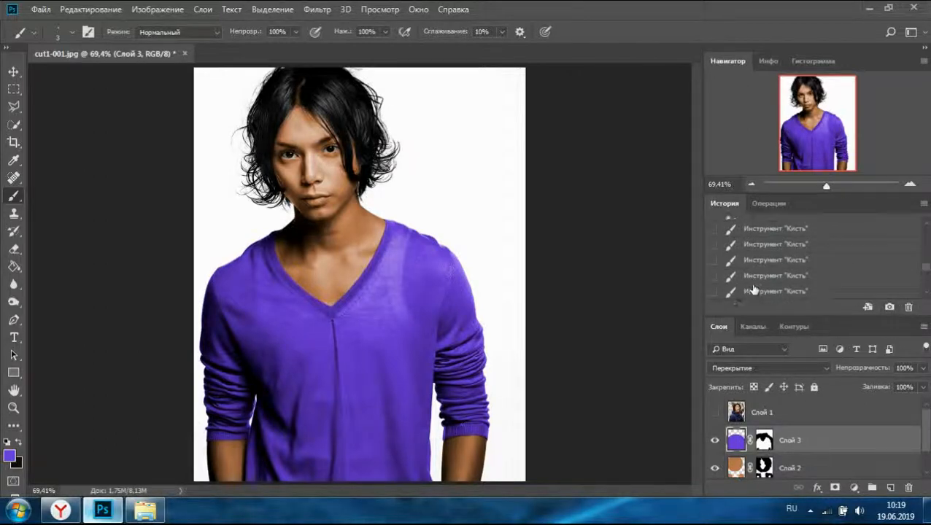
scroll(804, 466, "down", 2)
scroll(803, 466, "up", 1)
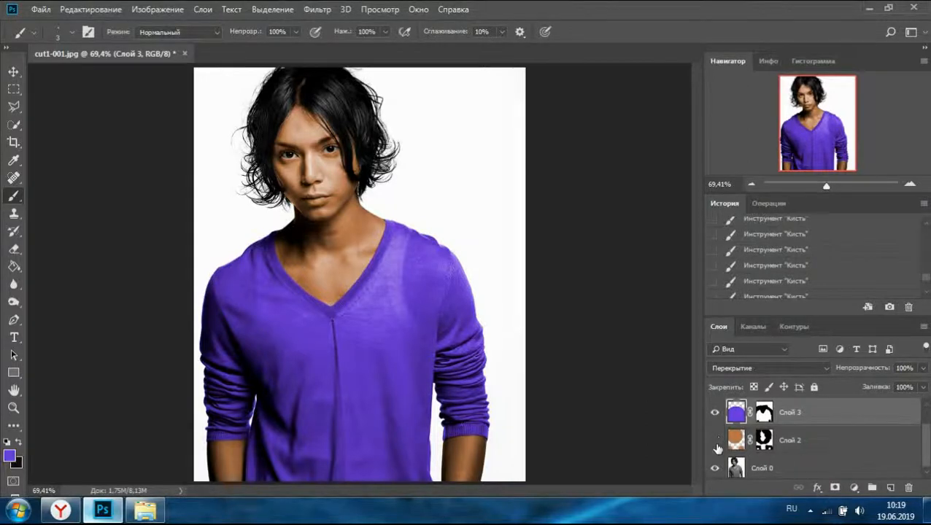
Compare the portrait with and without its base, skin and sweater layers by toggling their visibility, leaving all three visible.
left_click(715, 468)
left_click(714, 467)
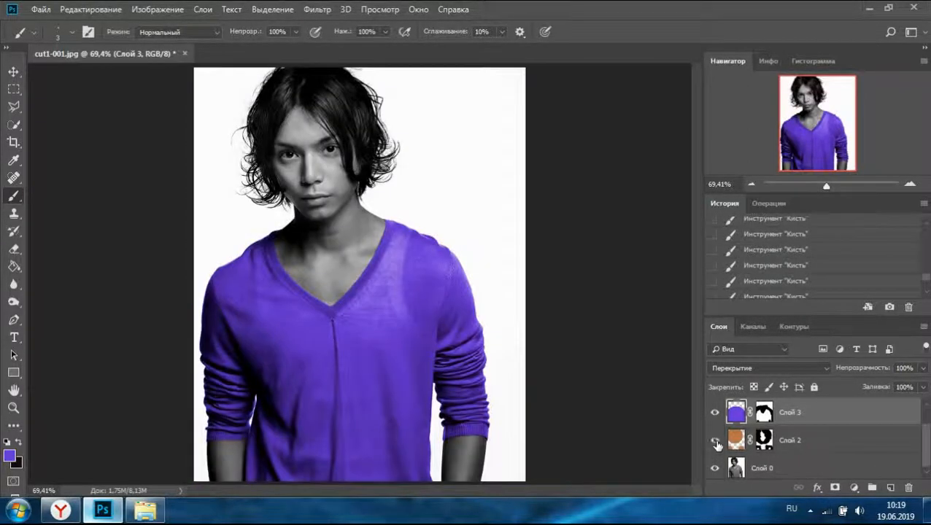
left_click(715, 442)
left_click(715, 413)
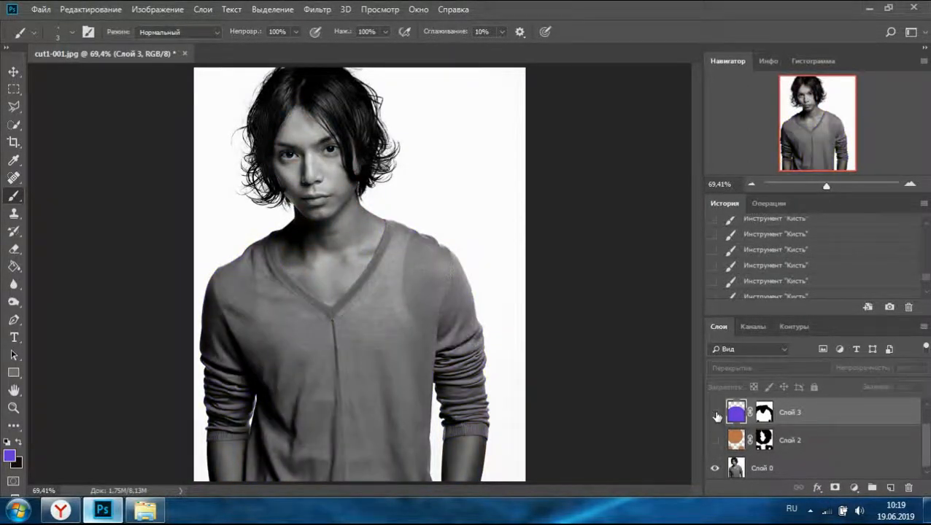
left_click(715, 441)
left_click(714, 413)
Apply the skin layer's mask permanently to the layer and set the layer filter back to Kind.
right_click(764, 439)
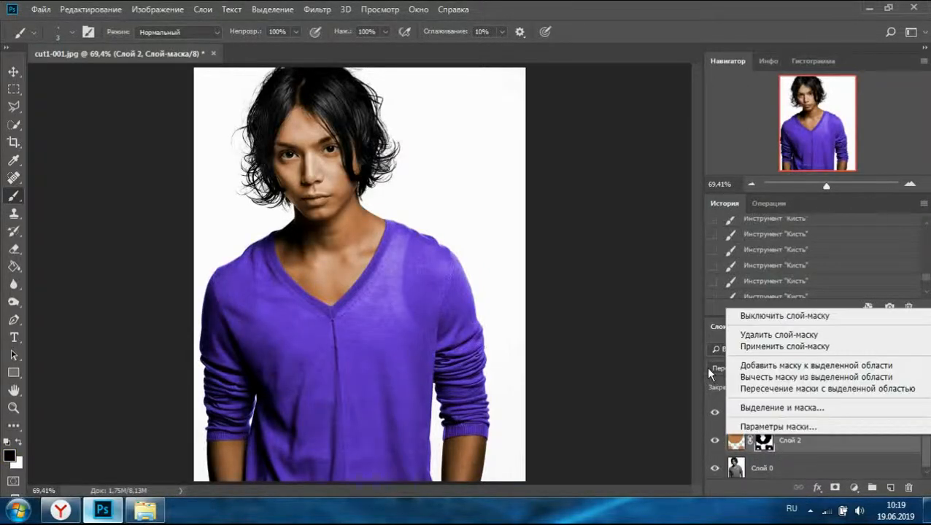
left_click(784, 346)
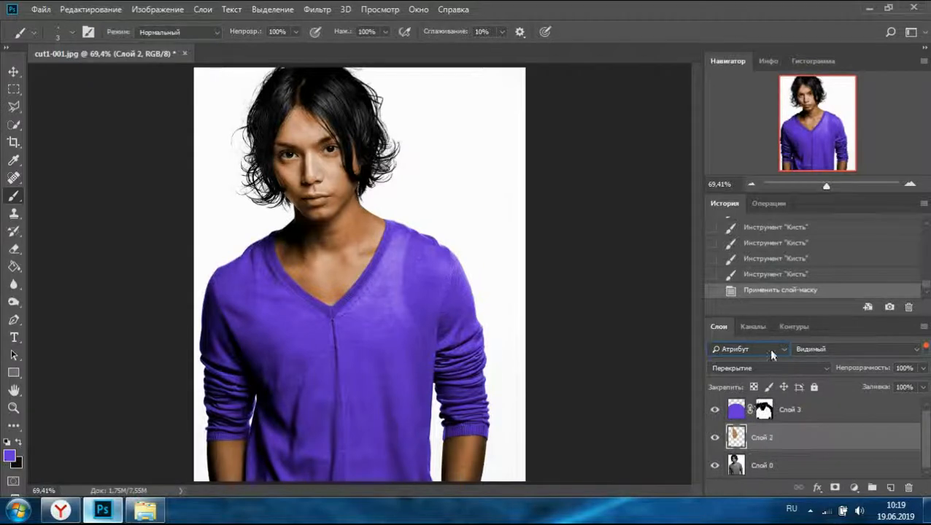
left_click(771, 350)
left_click(752, 362)
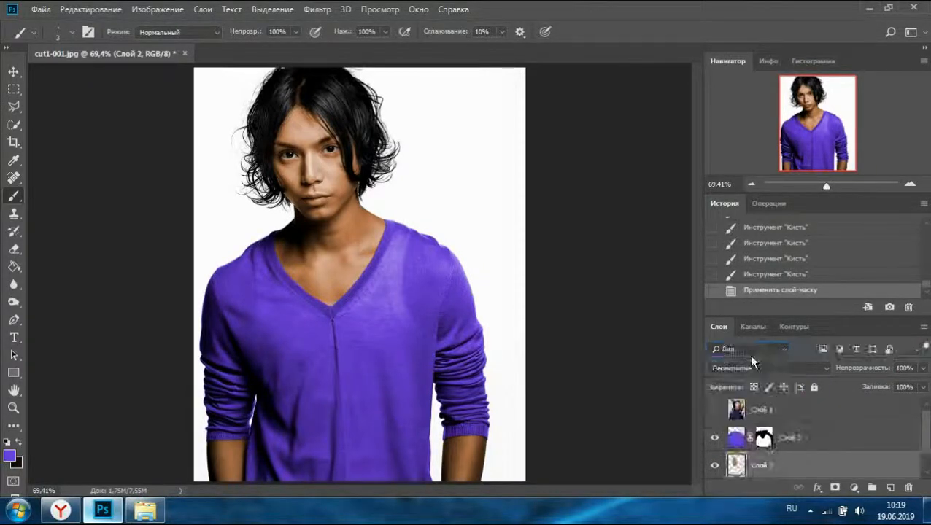
double_click(764, 438)
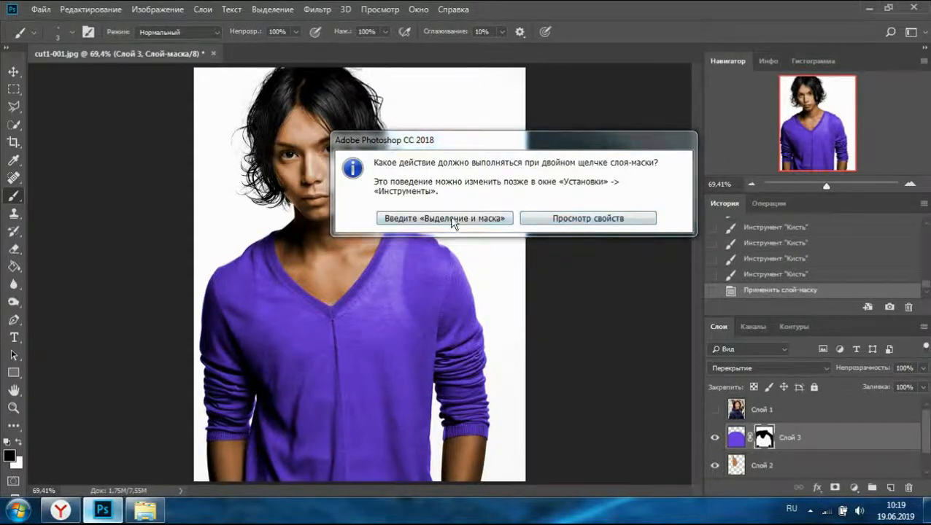
left_click(558, 223)
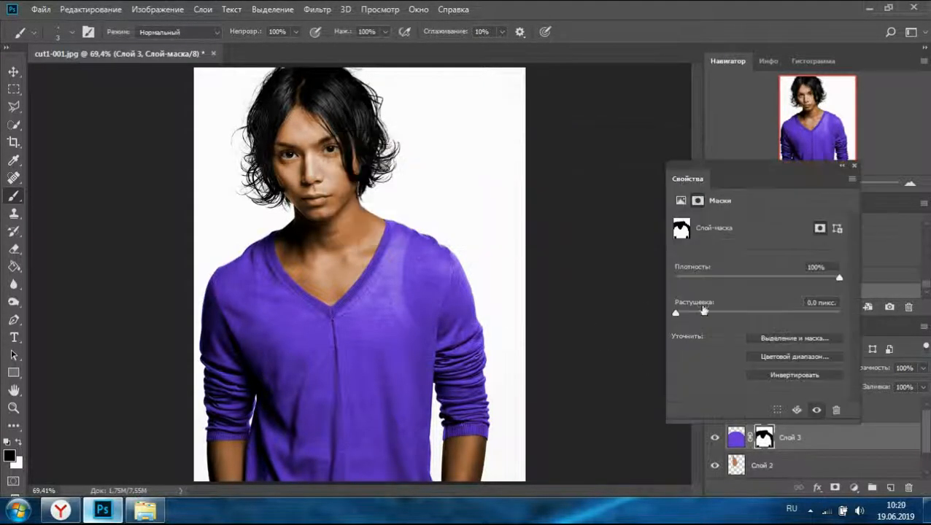
left_click(854, 165)
right_click(764, 437)
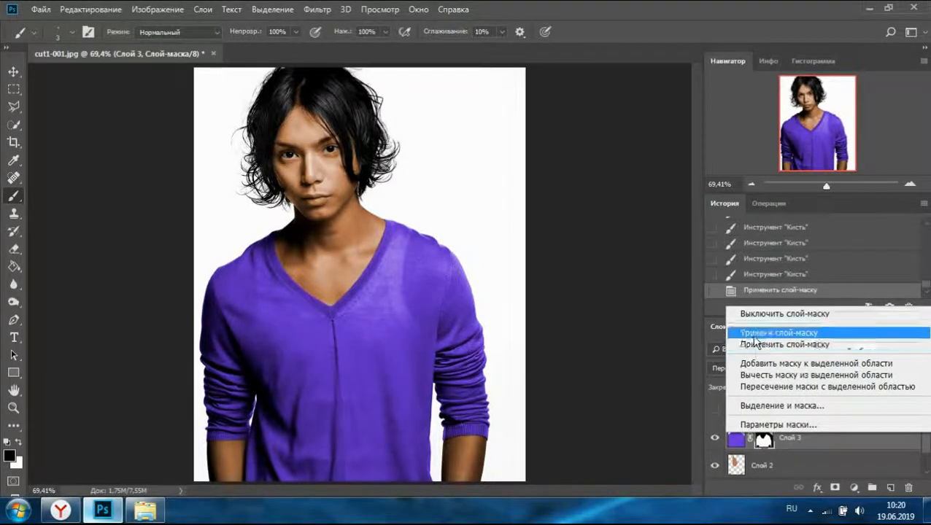
left_click(754, 337)
left_click(780, 275)
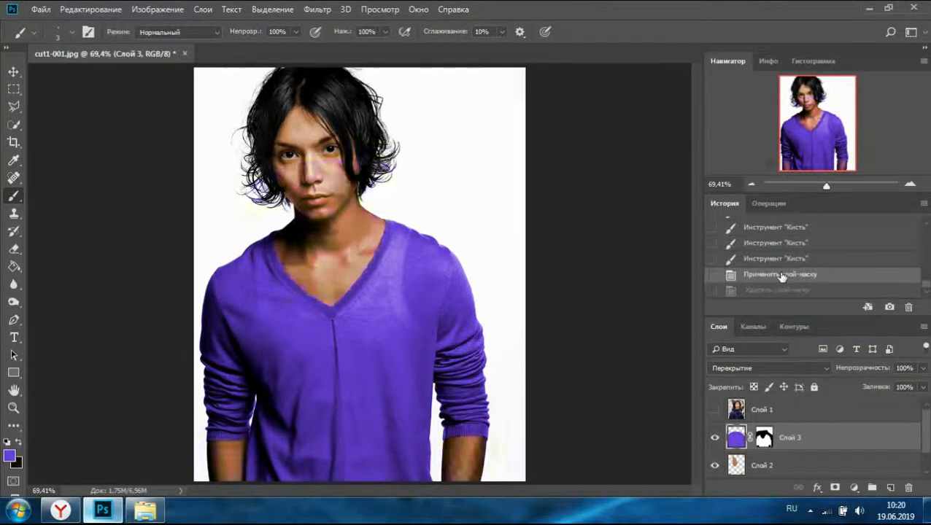
Apply the violet sweater layer's mask permanently to the layer.
right_click(764, 437)
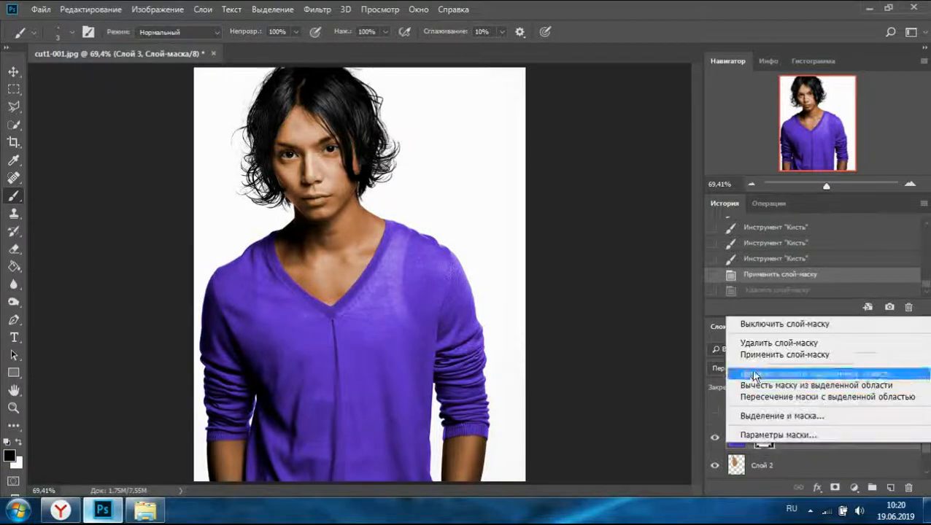
left_click(758, 346)
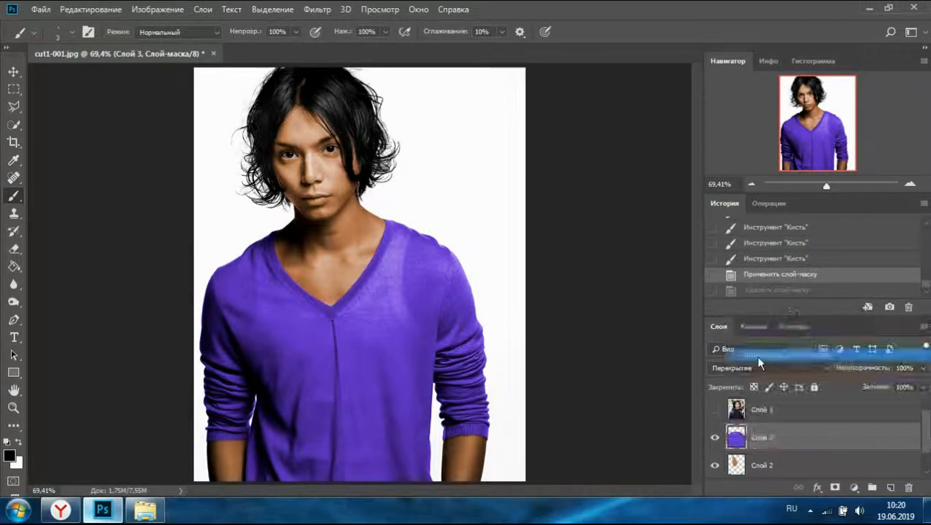
left_click(766, 464, "shift")
right_click(771, 465)
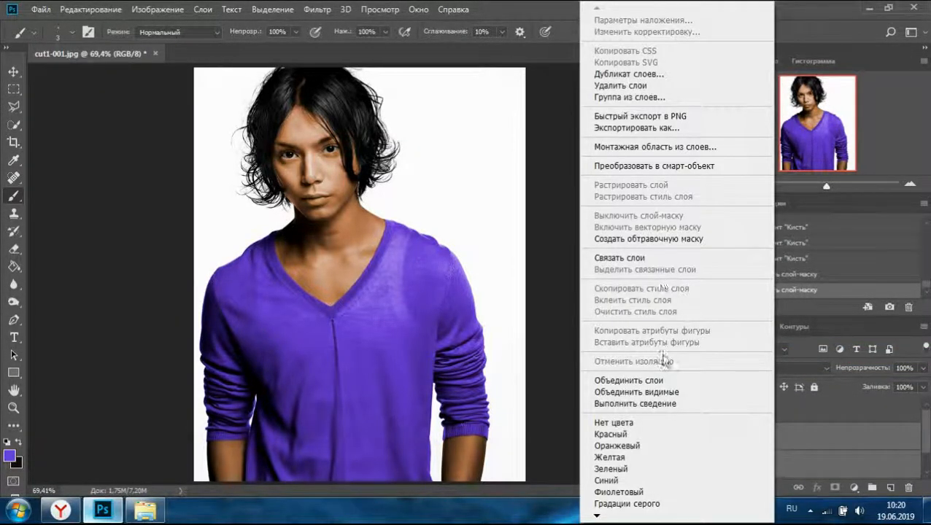
left_click(662, 377)
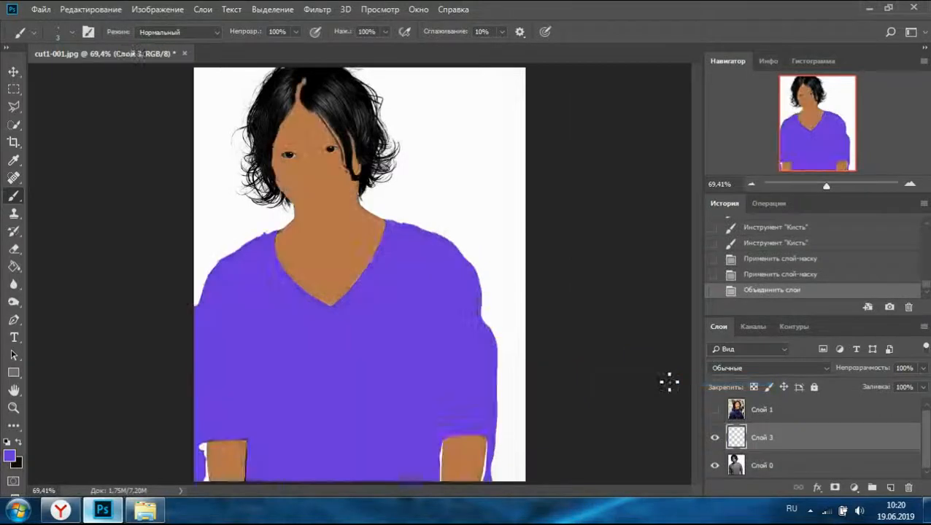
left_click(771, 276)
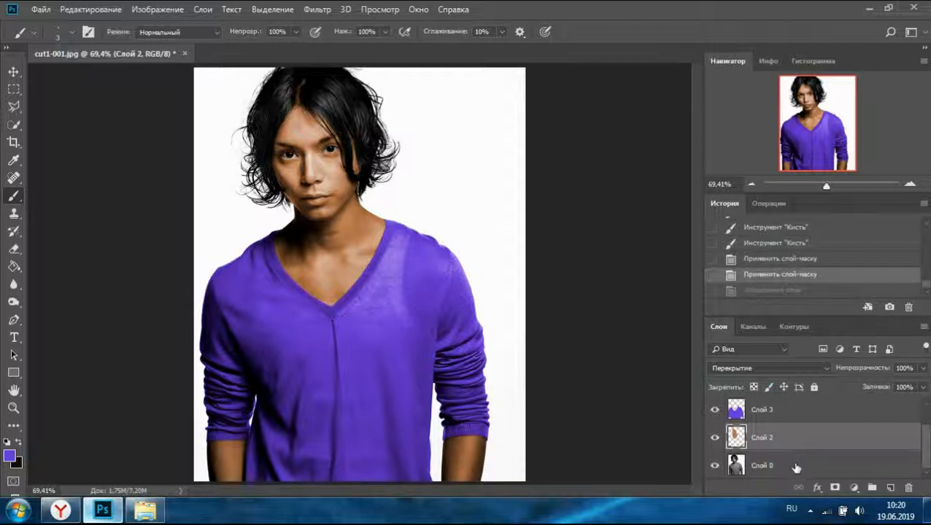
Merge the violet sweater layer and the orange skin layer into one layer.
right_click(817, 415)
left_click(710, 380)
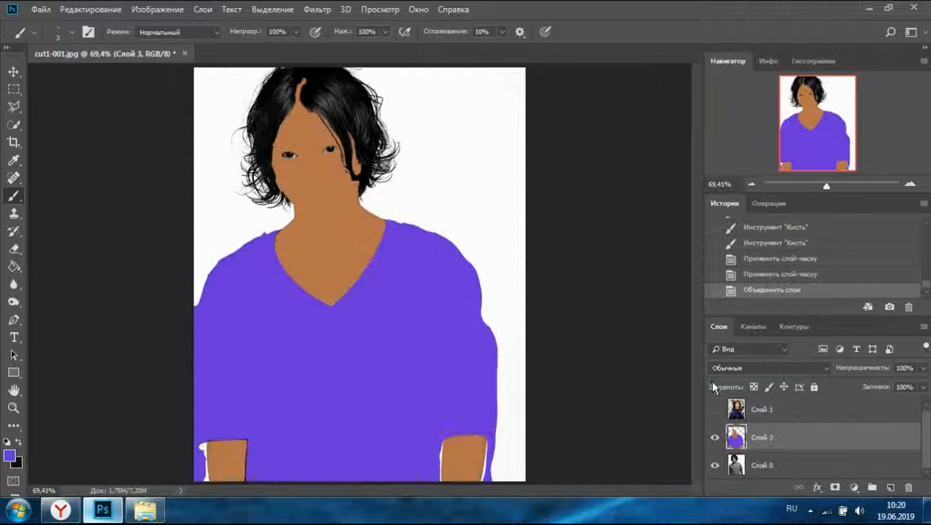
Undo the merge of the violet sweater layer and the orange skin layer.
left_click(779, 274)
scroll(747, 449, "down", 1)
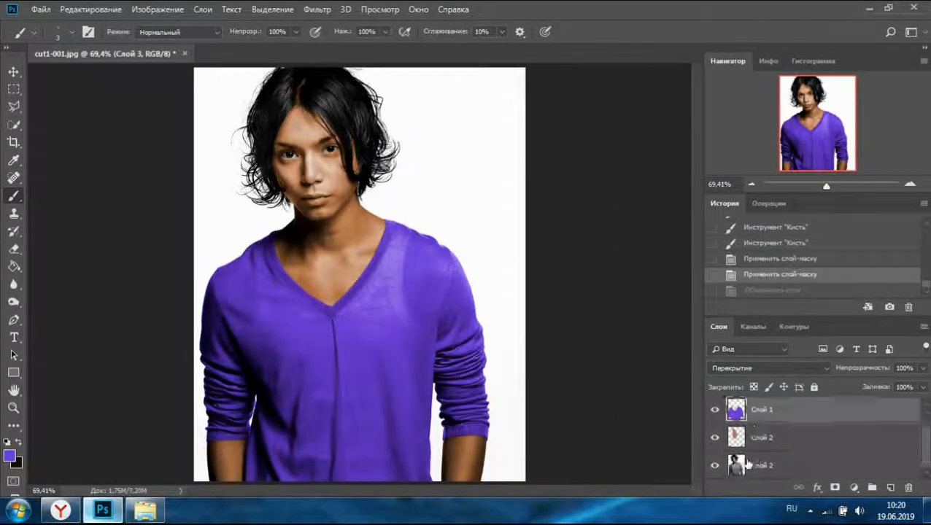
Compare the portrait with and without the violet sweater and orange skin tints by toggling both layers' visibility, leaving both visible.
left_click_drag(716, 414, 718, 442)
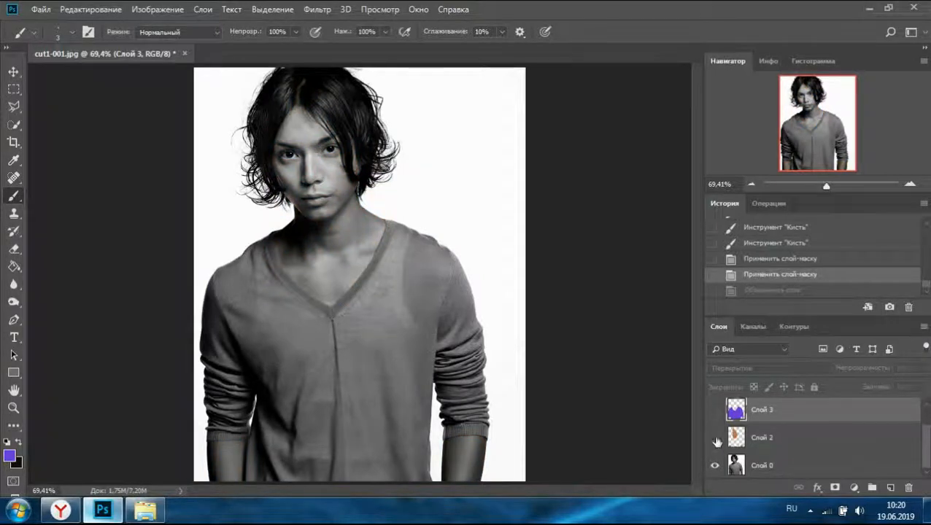
left_click(716, 412)
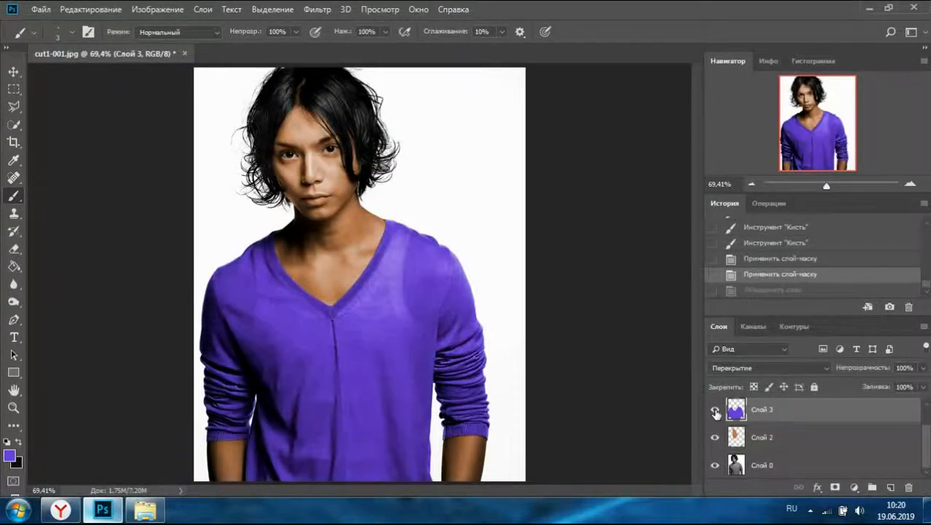
left_click(716, 413)
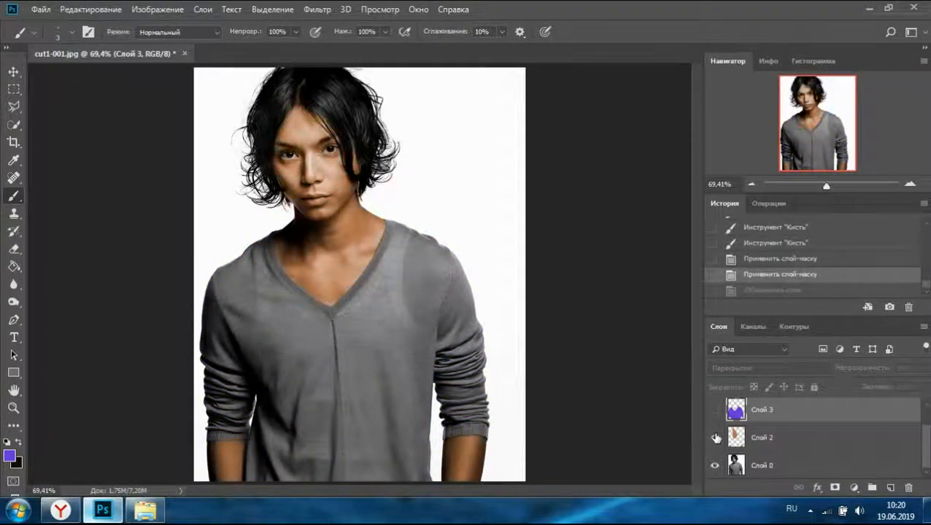
left_click(716, 413)
Inspect the face up close with the orange skin layer hidden and shown, leaving it visible and the whole portrait in view.
left_click_drag(826, 186, 836, 186)
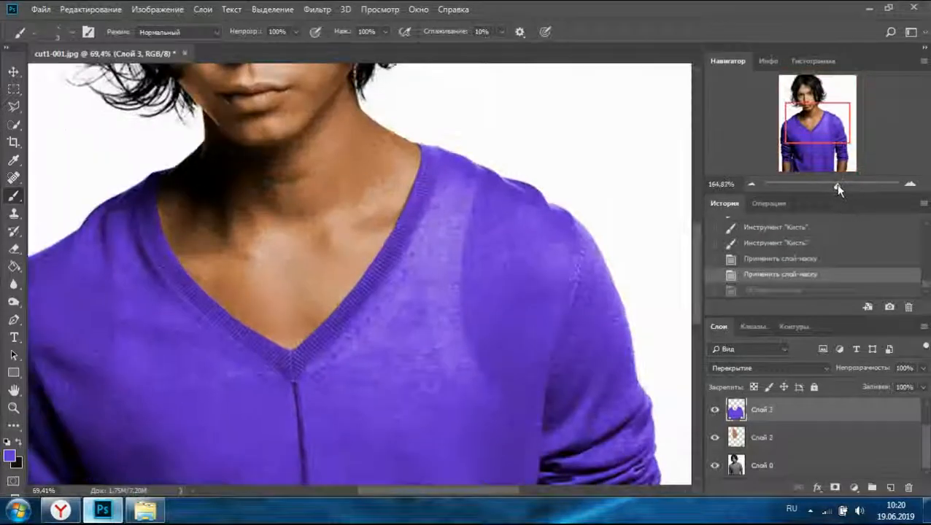
left_click_drag(562, 130, 655, 390)
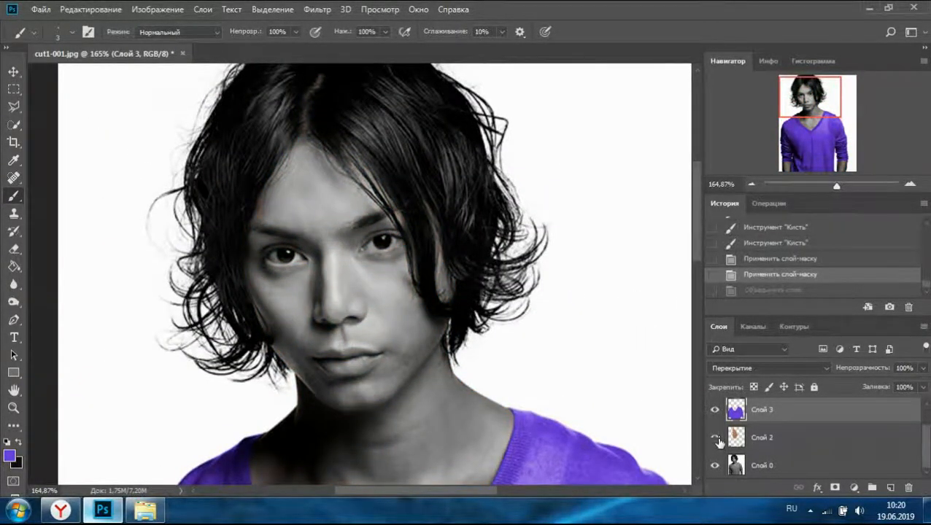
left_click(716, 438)
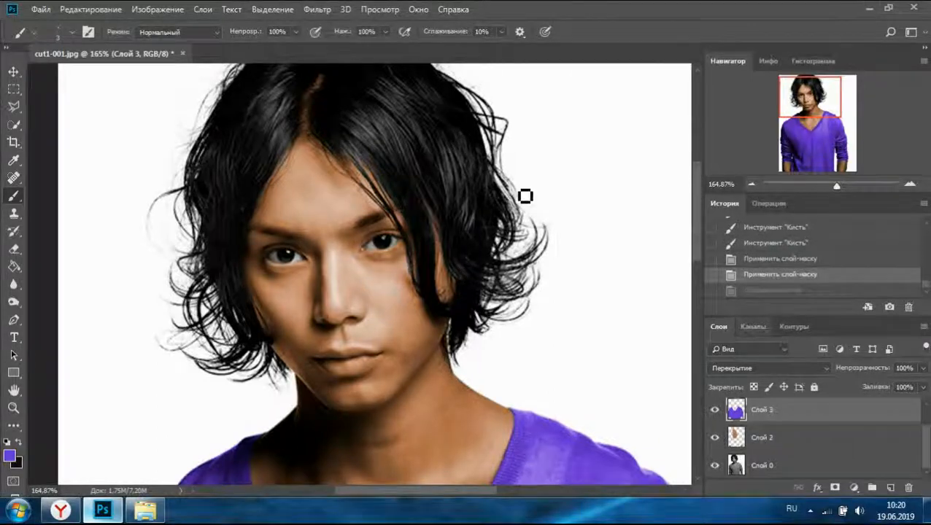
key("ctrl+0")
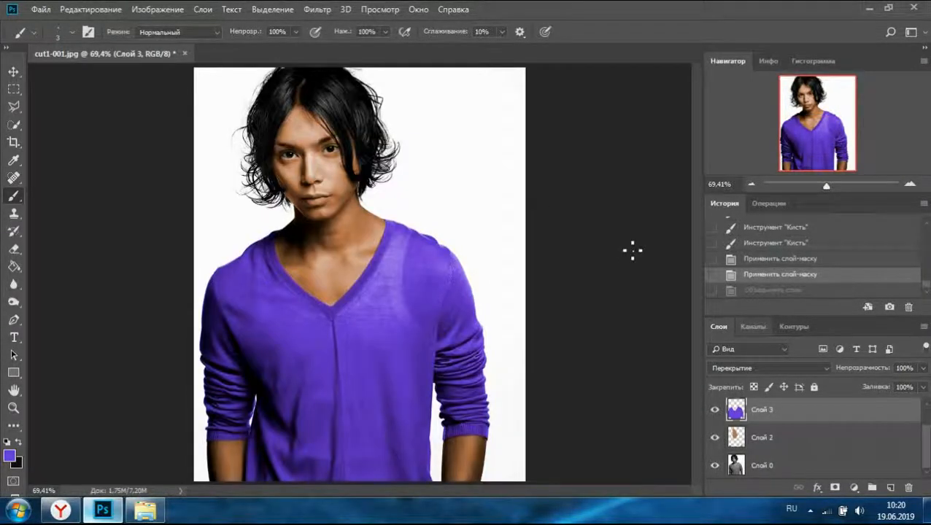